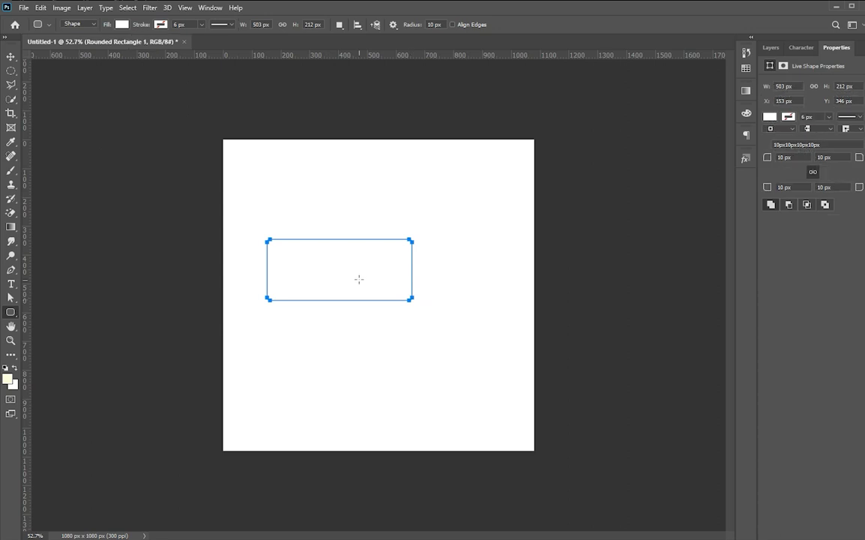
Move the small rounded rectangle to about X 350 px, Y 382 px on the canvas
{"action": "key", "text": "v"}
{"action": "left_click_drag", "start_coordinate": [352, 274], "coordinate": [425, 296]}
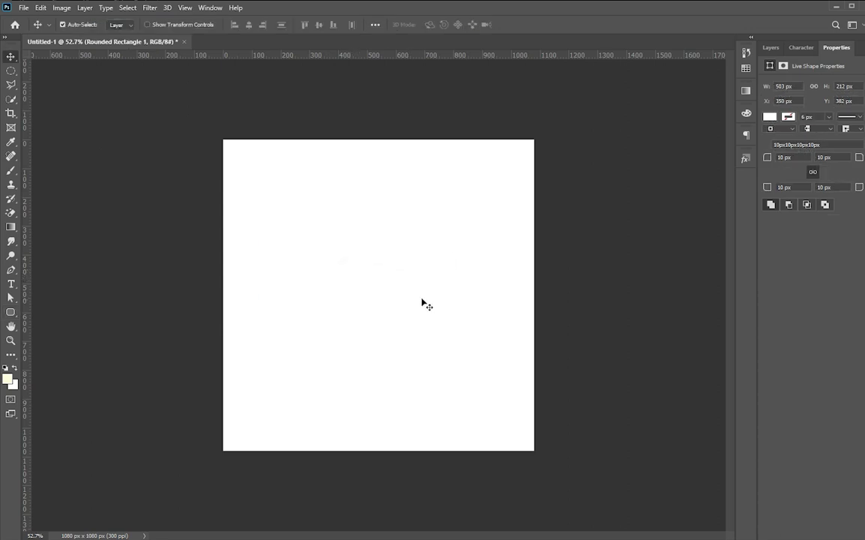
Create a 1080 × 1080 px rounded rectangle with 10 px corners directly above the Background layer
{"action": "left_click", "coordinate": [771, 48]}
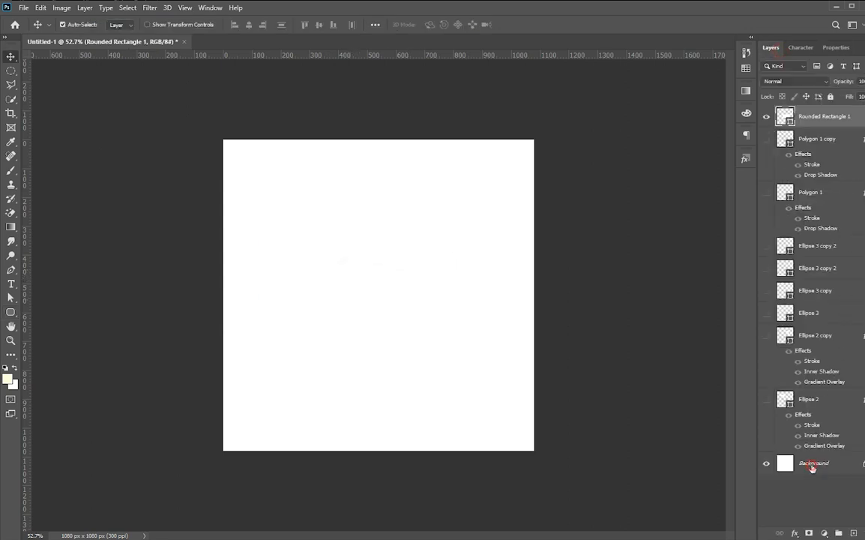
{"action": "left_click", "coordinate": [806, 464]}
{"action": "key", "text": "u"}
{"action": "left_click", "coordinate": [334, 208]}
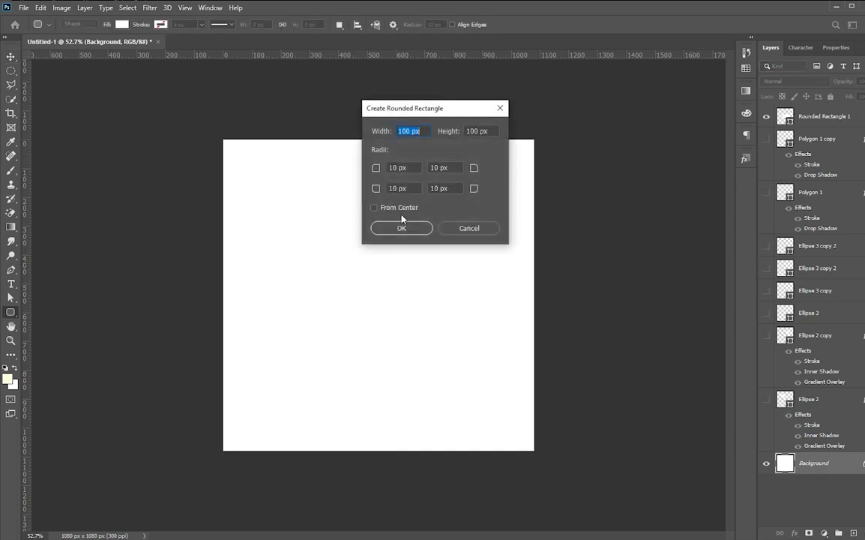
{"action": "type", "text": "1080"}
{"action": "key", "text": "Tab"}
{"action": "type", "text": "1080"}
{"action": "key", "text": "Return"}
Centre the 1080 px rounded rectangle on the canvas both horizontally and vertically
{"action": "key", "text": "v"}
{"action": "key", "text": "ctrl+a"}
{"action": "left_click", "coordinate": [249, 28]}
{"action": "left_click", "coordinate": [318, 25]}
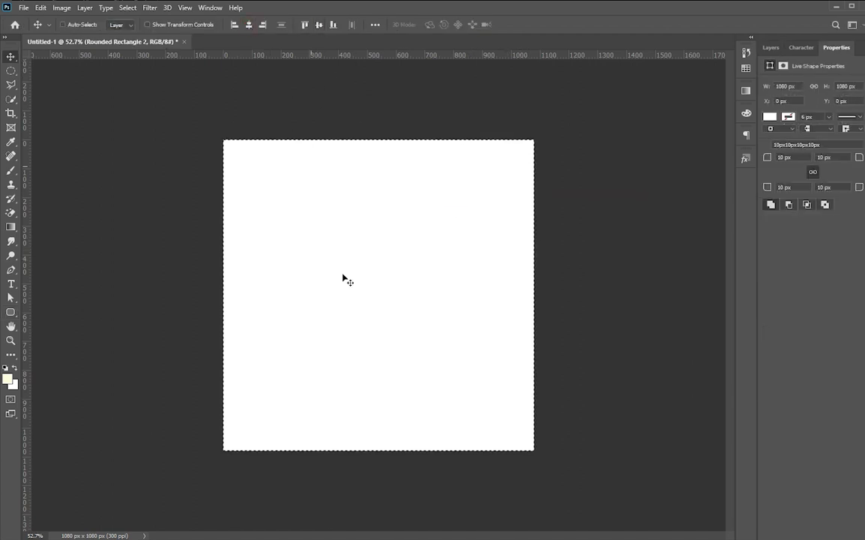
{"action": "key", "text": "ctrl+d"}
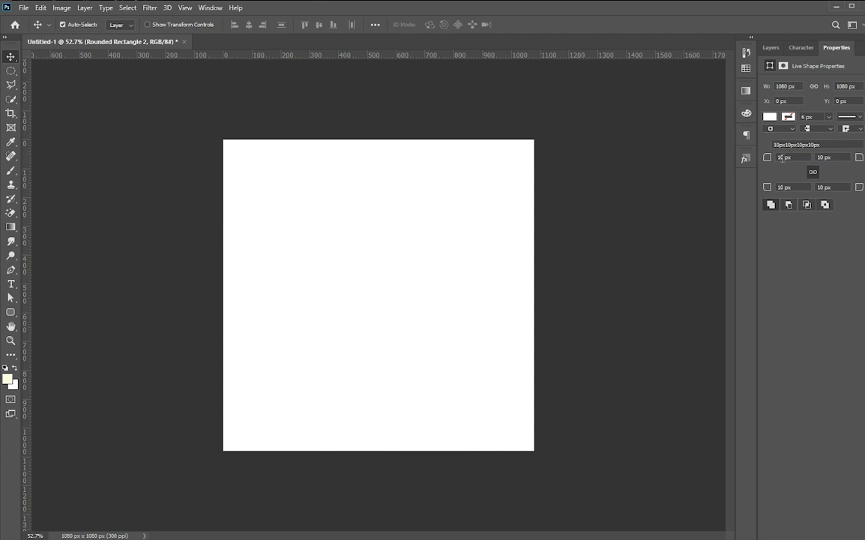
Add a linear Gradient Overlay at 90° to the canvas-sized rectangle, using the dark–bright–dark green gradient
{"action": "left_click", "coordinate": [772, 47]}
{"action": "left_click", "coordinate": [795, 533]}
{"action": "left_click", "coordinate": [812, 495]}
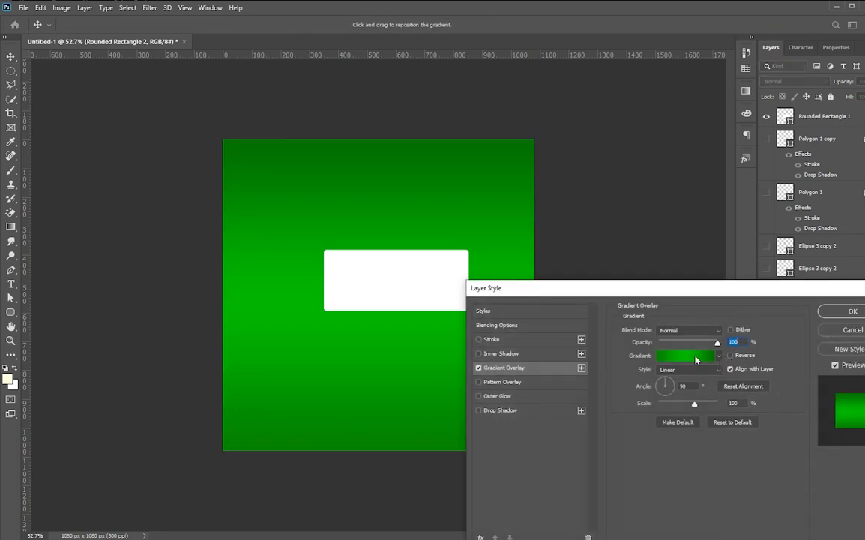
{"action": "left_click", "coordinate": [681, 355]}
{"action": "left_click", "coordinate": [239, 476]}
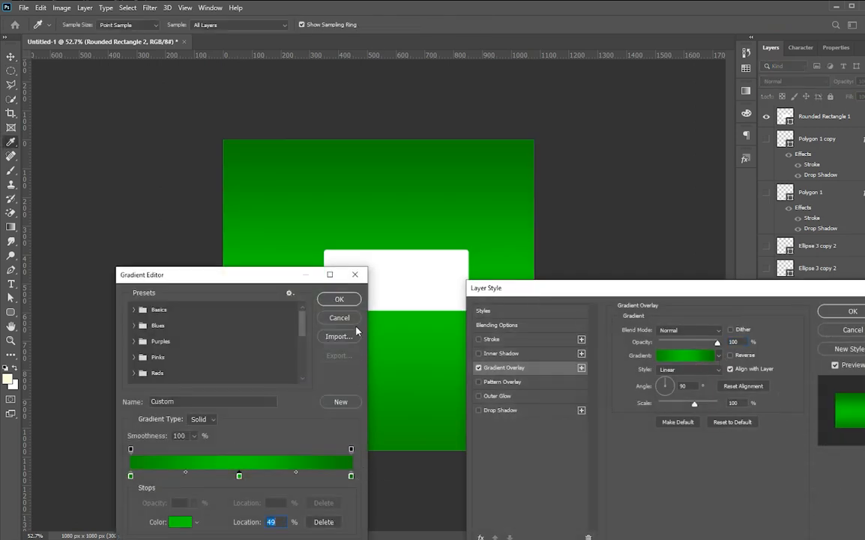
{"action": "left_click", "coordinate": [339, 299]}
{"action": "left_click", "coordinate": [851, 311]}
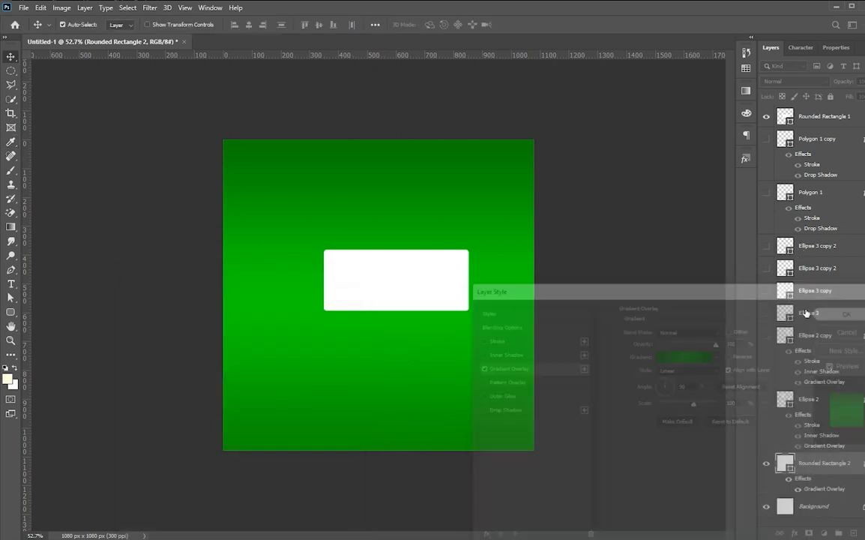
Shift the small rounded rectangle slightly left and copy the canvas-sized rectangle's Gradient Overlay effect onto it
{"action": "left_click_drag", "start_coordinate": [425, 289], "coordinate": [423, 295]}
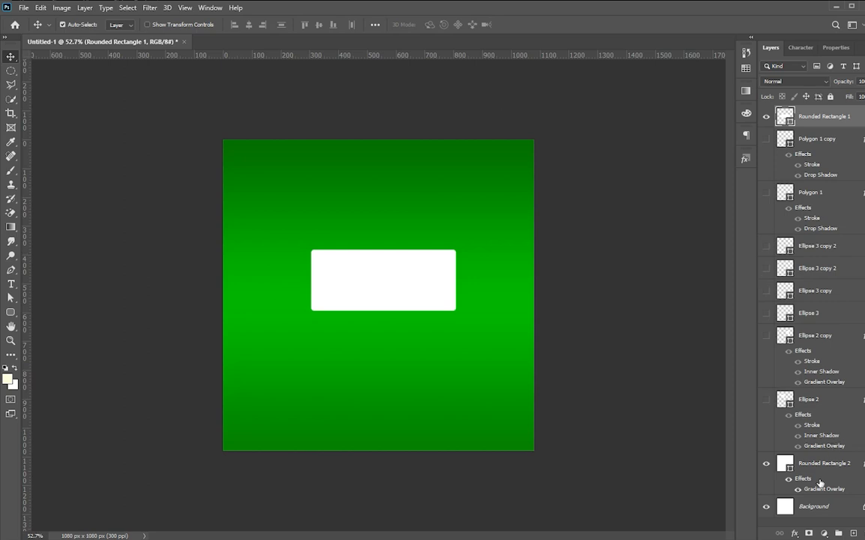
{"action": "left_click_drag", "start_coordinate": [821, 490], "coordinate": [825, 118]}
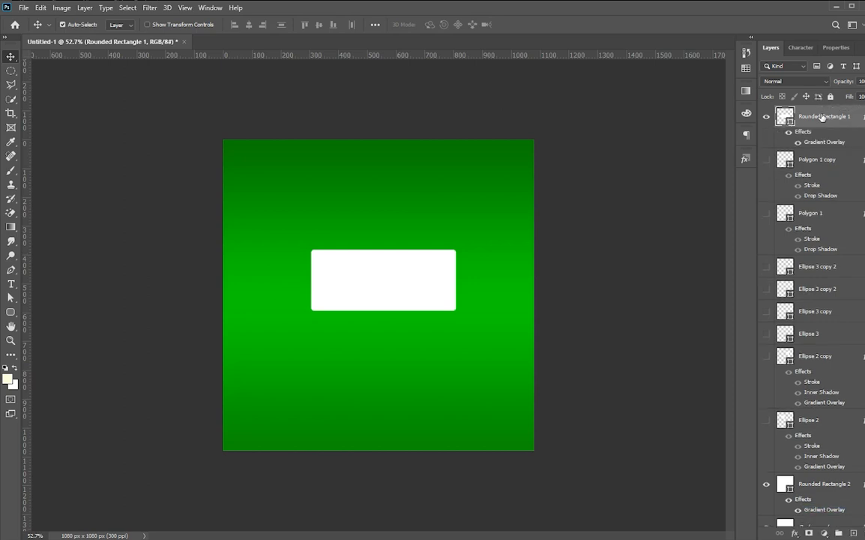
Group the hidden layers from Polygon 1 copy down to Ellipse 2
{"action": "scroll", "coordinate": [830, 238], "scroll_direction": "down", "scroll_amount": 1}
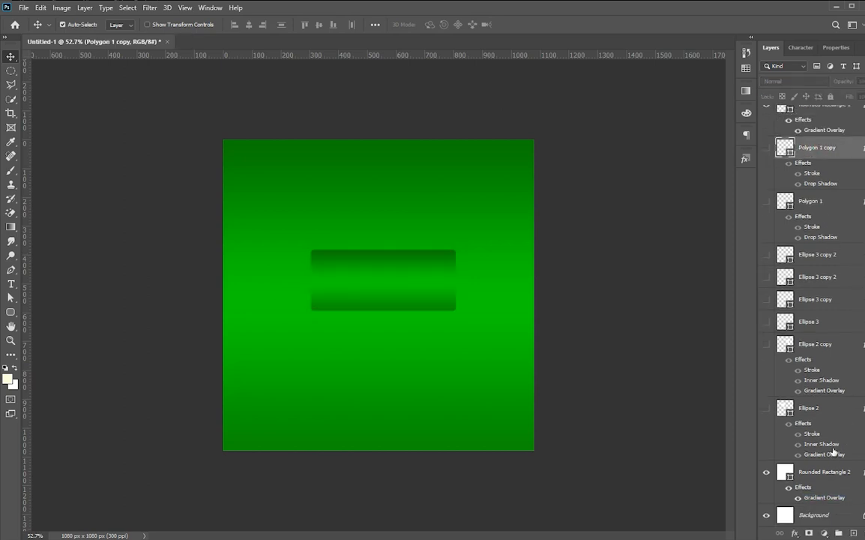
{"action": "left_click", "coordinate": [803, 407], "text": "shift"}
{"action": "key", "text": "ctrl+g"}
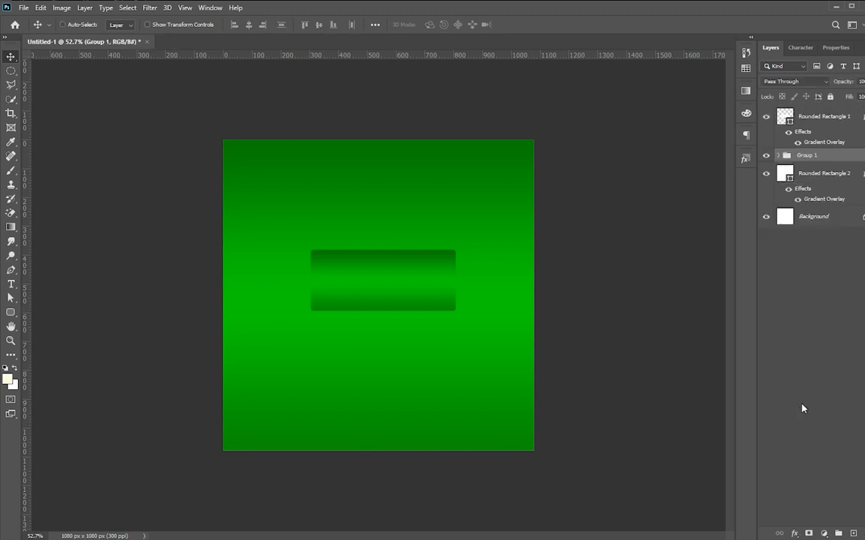
Place Group 1 above all other layers in the stack and hide it
{"action": "left_click_drag", "start_coordinate": [809, 156], "coordinate": [807, 107]}
{"action": "left_click", "coordinate": [766, 112]}
Centre the small green rounded rectangle on the canvas
{"action": "mouse_move", "coordinate": [413, 294]}
{"action": "left_mouse_down"}
{"action": "mouse_move", "coordinate": [401, 300]}
{"action": "mouse_move", "coordinate": [410, 309]}
{"action": "left_mouse_up"}
{"action": "key", "text": "ctrl+a"}
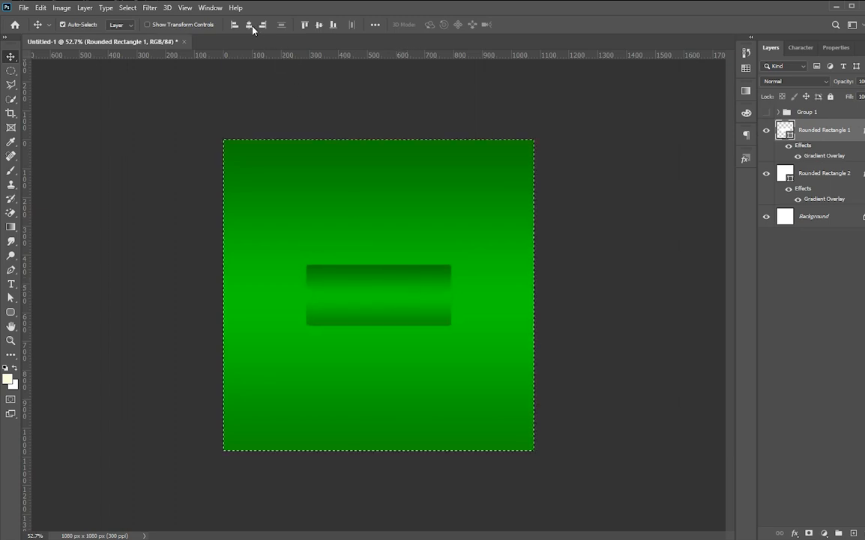
{"action": "left_click", "coordinate": [318, 25]}
{"action": "key", "text": "ctrl+d"}
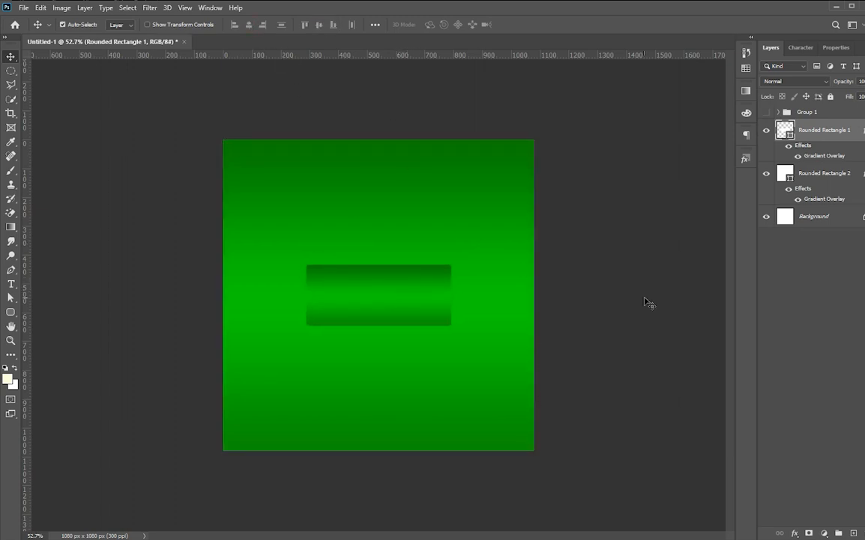
In the canvas-sized rectangle's Gradient Overlay, remove the middle colour stop and set the 100% stop to dark blue 022464
{"action": "left_click", "coordinate": [805, 177]}
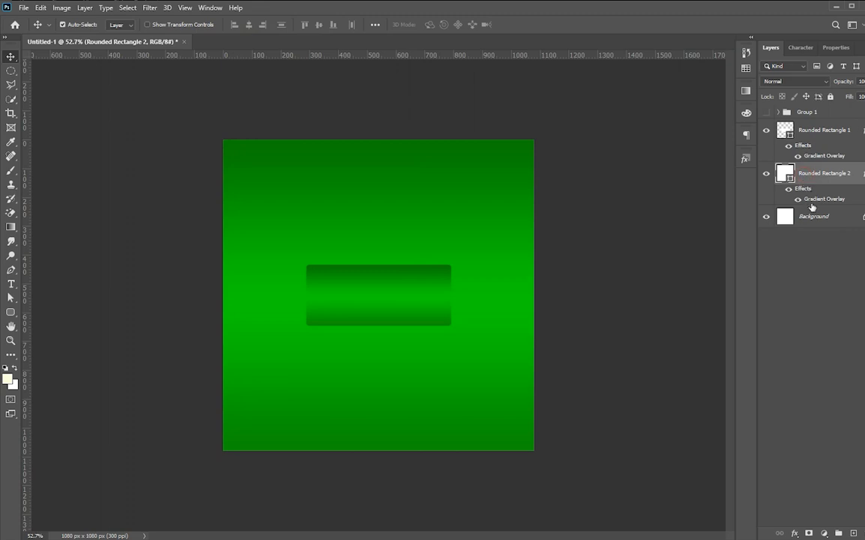
{"action": "double_click", "coordinate": [815, 200]}
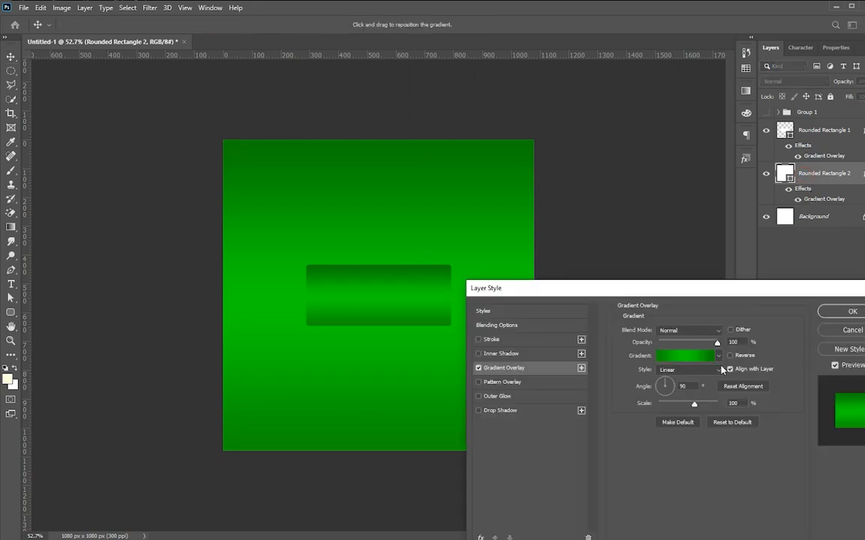
{"action": "left_click", "coordinate": [684, 355]}
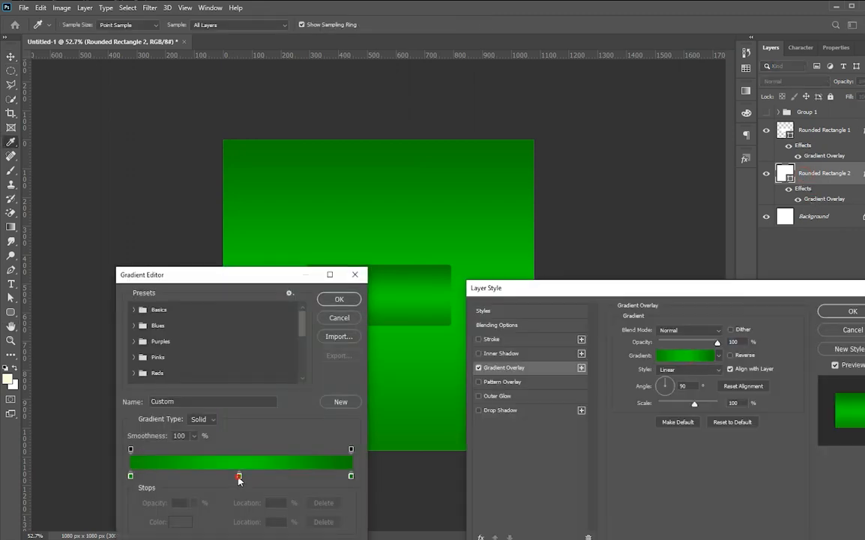
{"action": "left_click_drag", "start_coordinate": [238, 477], "coordinate": [336, 487]}
{"action": "double_click", "coordinate": [351, 475]}
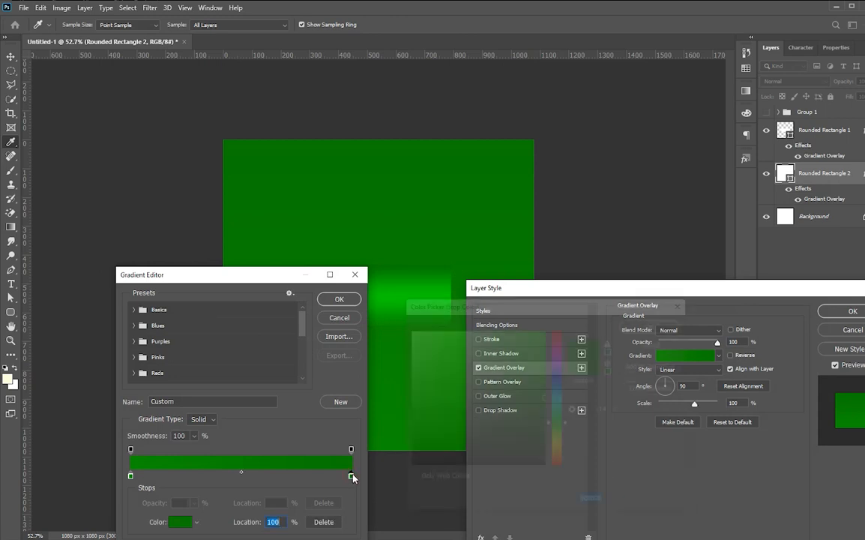
{"action": "left_click", "coordinate": [559, 385]}
{"action": "left_click_drag", "start_coordinate": [541, 392], "coordinate": [541, 414]}
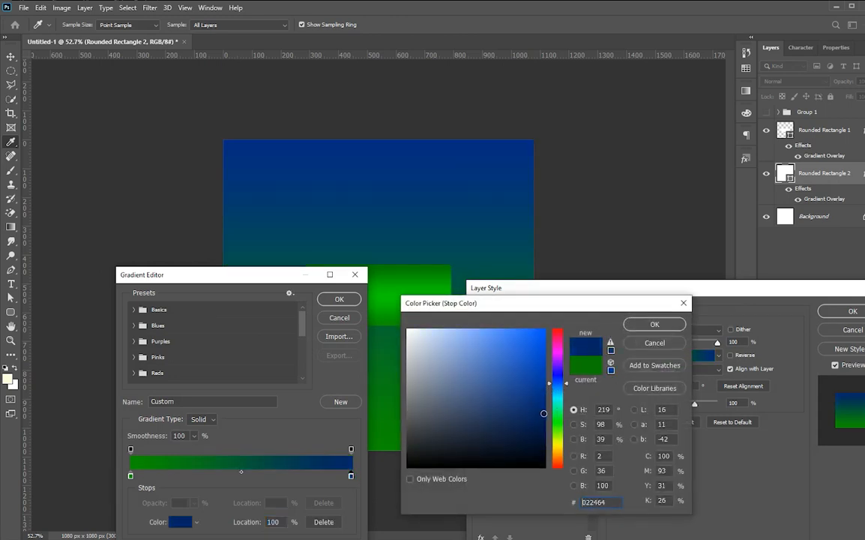
{"action": "left_click", "coordinate": [655, 324]}
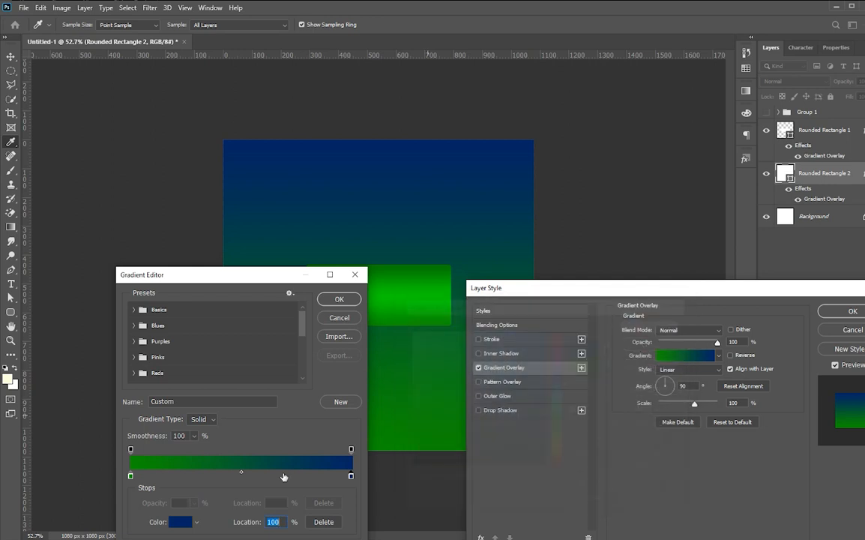
Set the background gradient's 0% colour stop to teal 02909d and accept the edited gradient
{"action": "double_click", "coordinate": [130, 476]}
{"action": "left_click", "coordinate": [558, 397]}
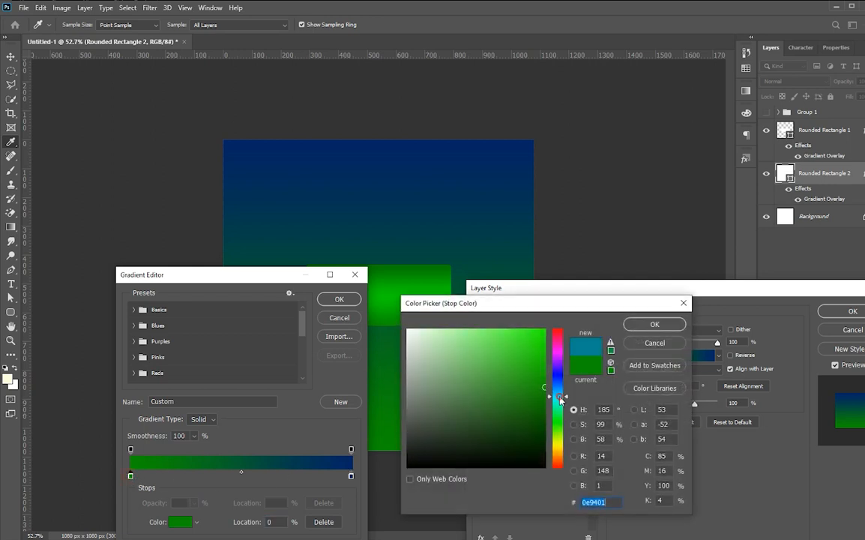
{"action": "left_click", "coordinate": [544, 352]}
{"action": "left_click_drag", "start_coordinate": [545, 352], "coordinate": [555, 378]}
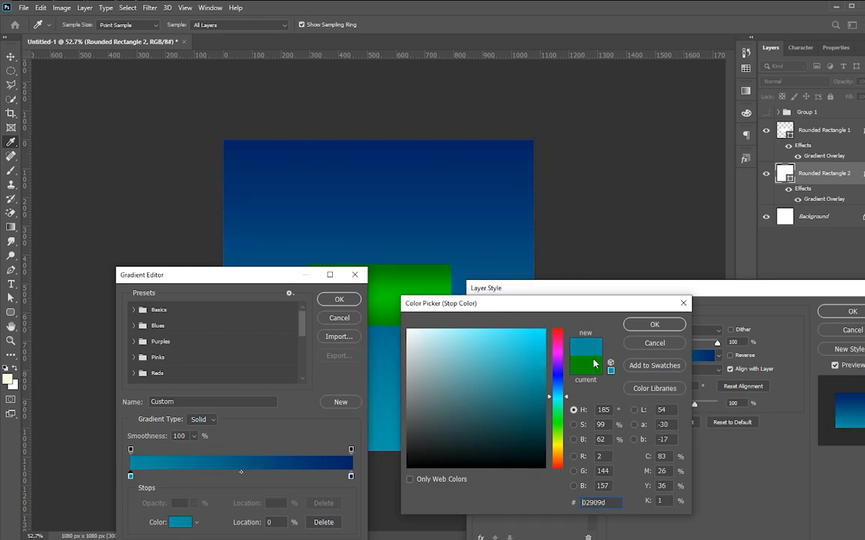
{"action": "left_click", "coordinate": [655, 324]}
{"action": "left_click", "coordinate": [339, 298]}
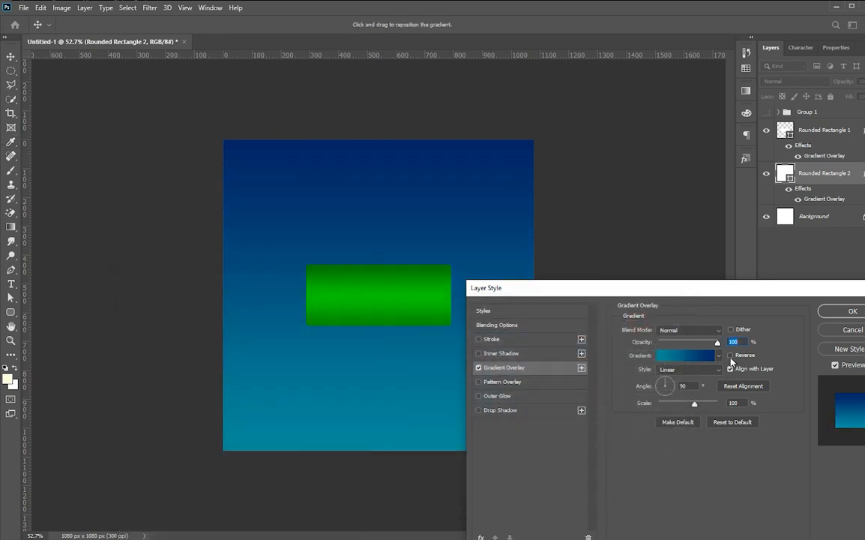
Reverse the background gradient and change its 0% colour stop to blue 02649d, applying the layer style
{"action": "left_click", "coordinate": [731, 356]}
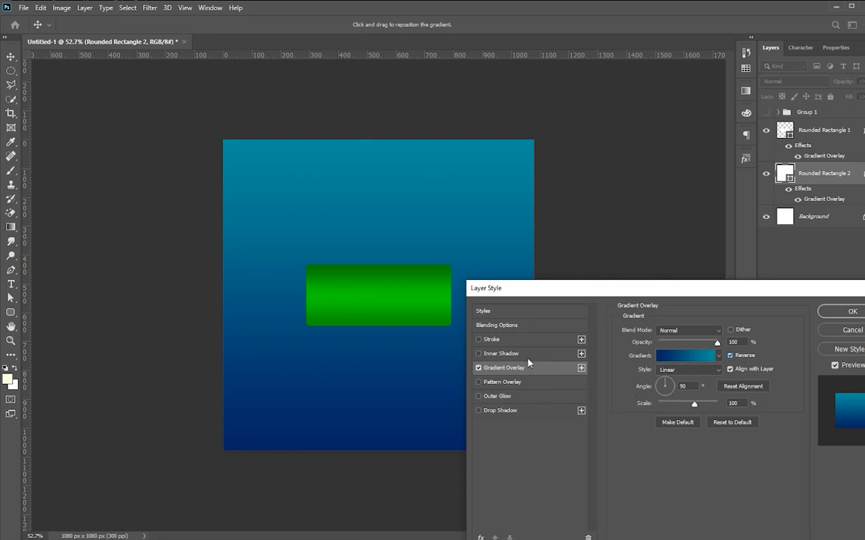
{"action": "left_click", "coordinate": [663, 357]}
{"action": "double_click", "coordinate": [131, 476]}
{"action": "mouse_move", "coordinate": [561, 388]}
{"action": "left_mouse_down"}
{"action": "mouse_move", "coordinate": [560, 379]}
{"action": "mouse_move", "coordinate": [561, 391]}
{"action": "left_mouse_up"}
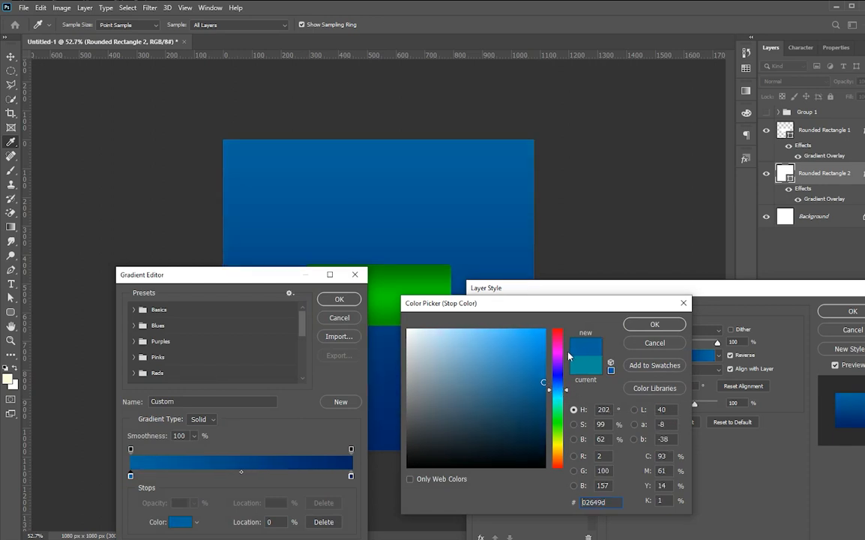
{"action": "left_click", "coordinate": [655, 324]}
{"action": "left_click", "coordinate": [339, 298]}
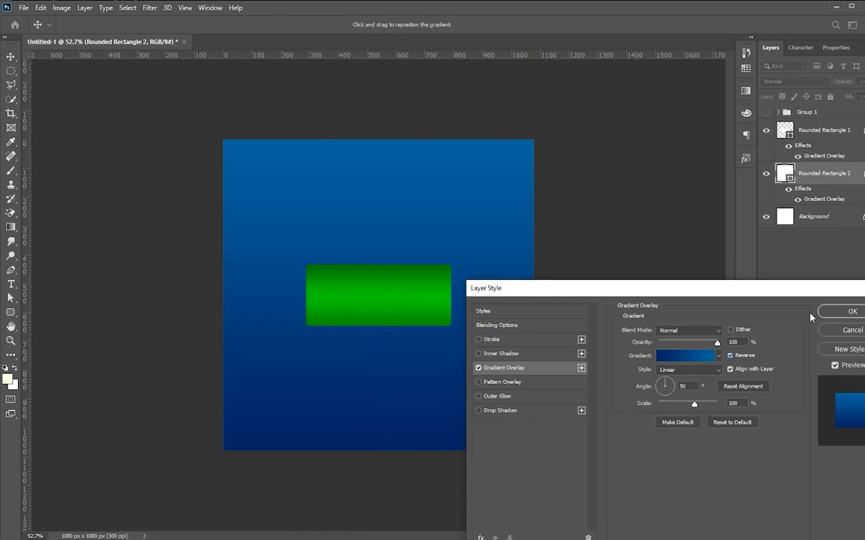
{"action": "left_click", "coordinate": [849, 310]}
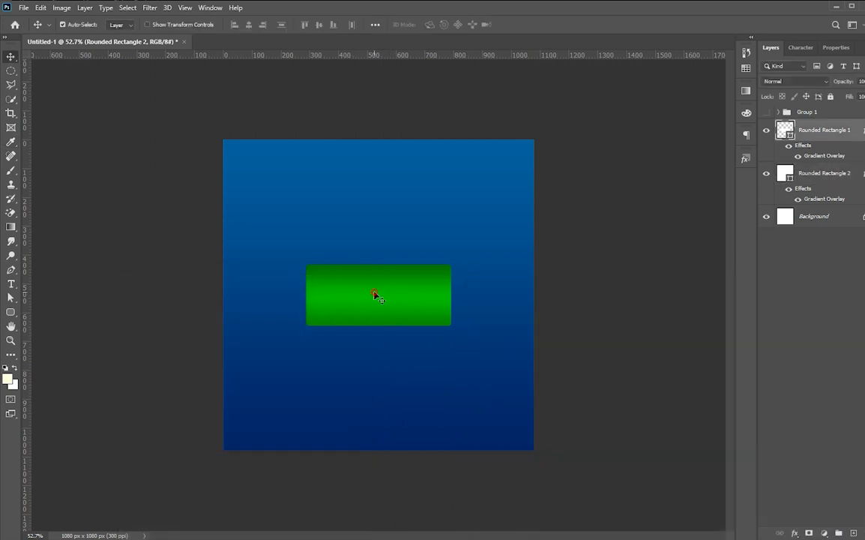
Set all corner radii of the small green rectangle to 100 px
{"action": "left_click", "coordinate": [836, 47]}
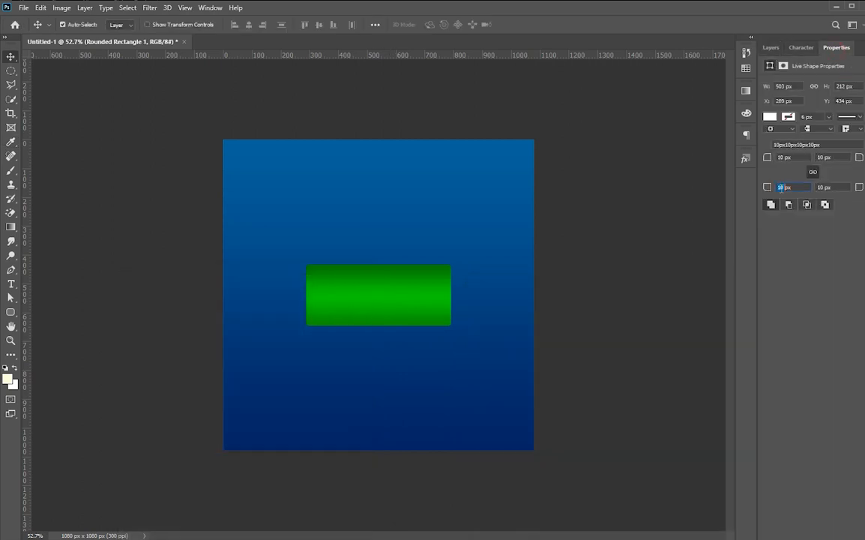
{"action": "type", "text": "100"}
{"action": "key", "text": "Return"}
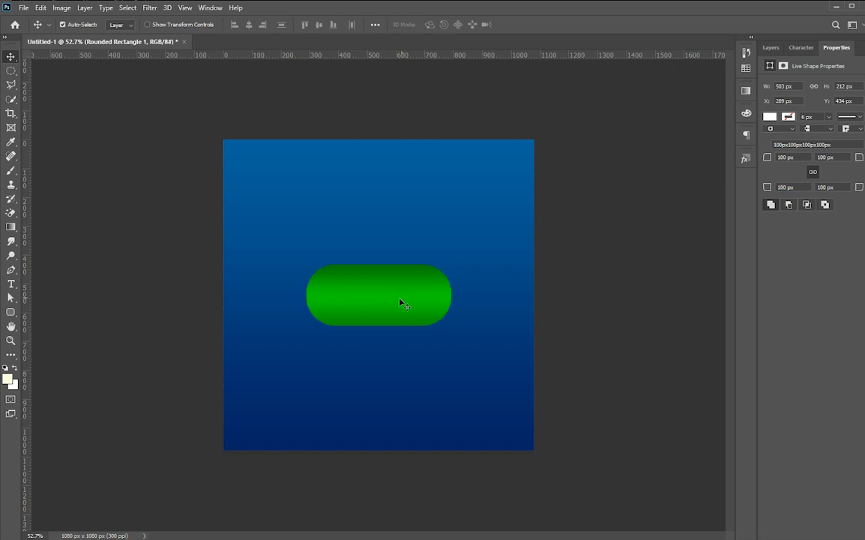
Widen the green pill shape evenly on both sides to about 575 px and centre it horizontally on the canvas
{"action": "key", "text": "ctrl+t"}
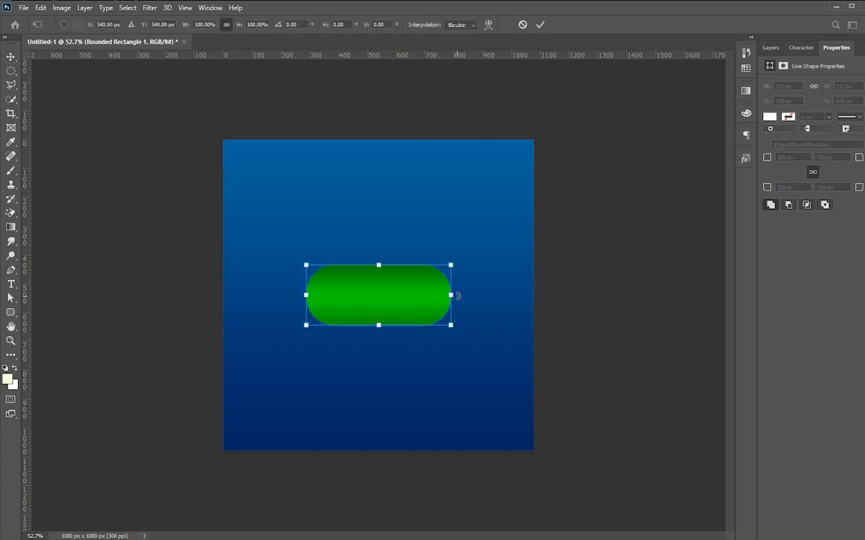
{"action": "left_click_drag", "start_coordinate": [449, 295], "coordinate": [460, 296]}
{"action": "key", "text": "Return"}
{"action": "key", "text": "ctrl+a"}
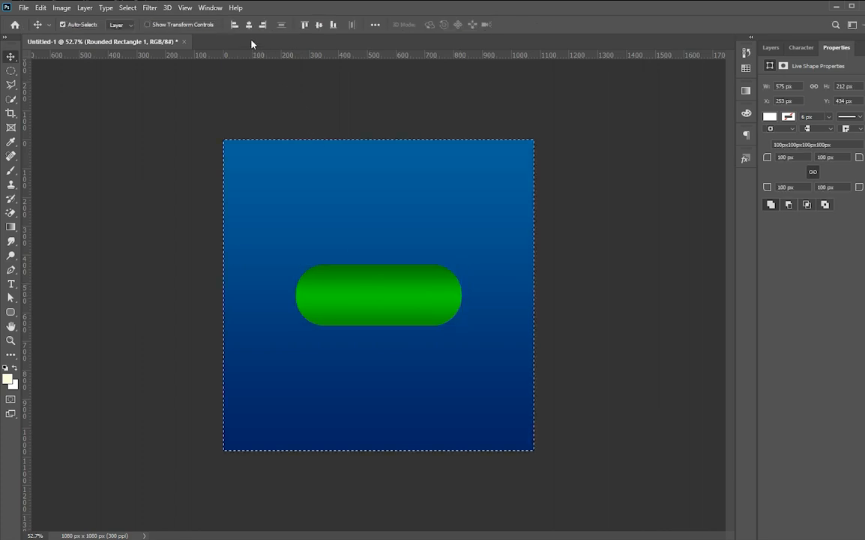
{"action": "left_click", "coordinate": [249, 27]}
{"action": "key", "text": "ctrl+d"}
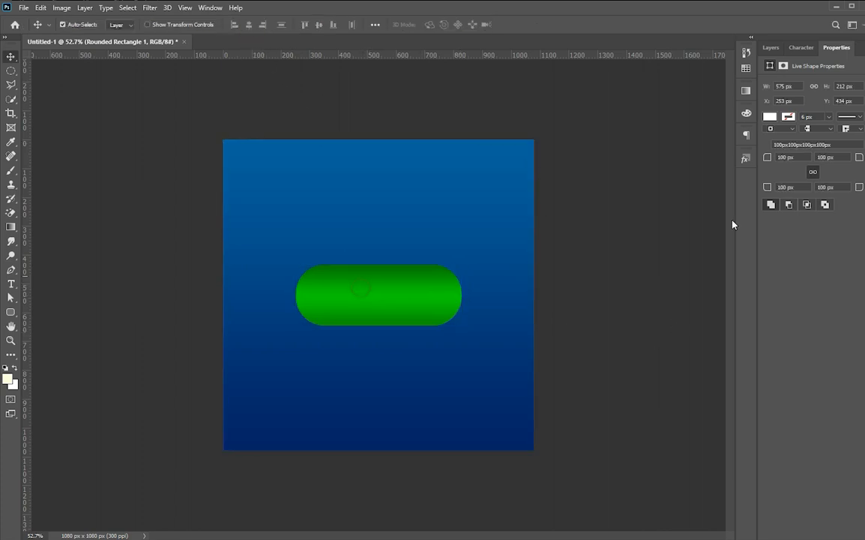
Add a 12 px outside stroke to the green pill shape and set its fill type to Gradient
{"action": "left_click", "coordinate": [772, 48]}
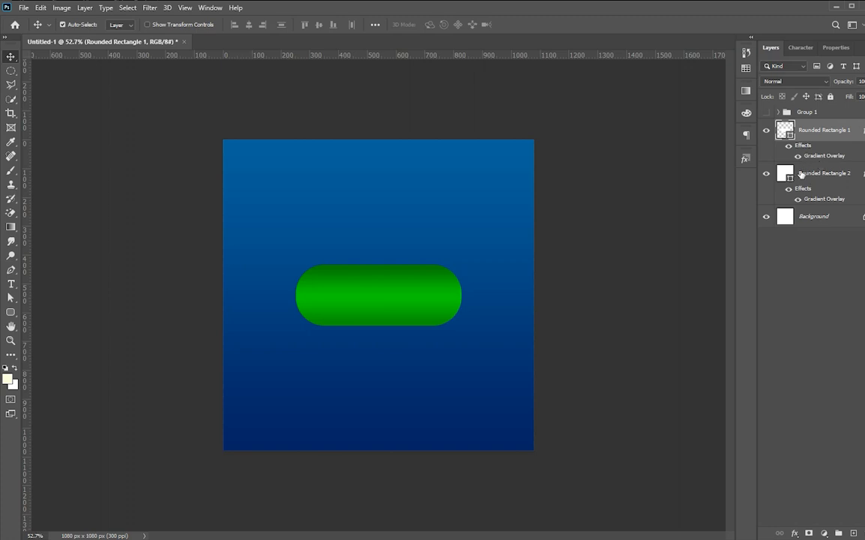
{"action": "left_click", "coordinate": [795, 533]}
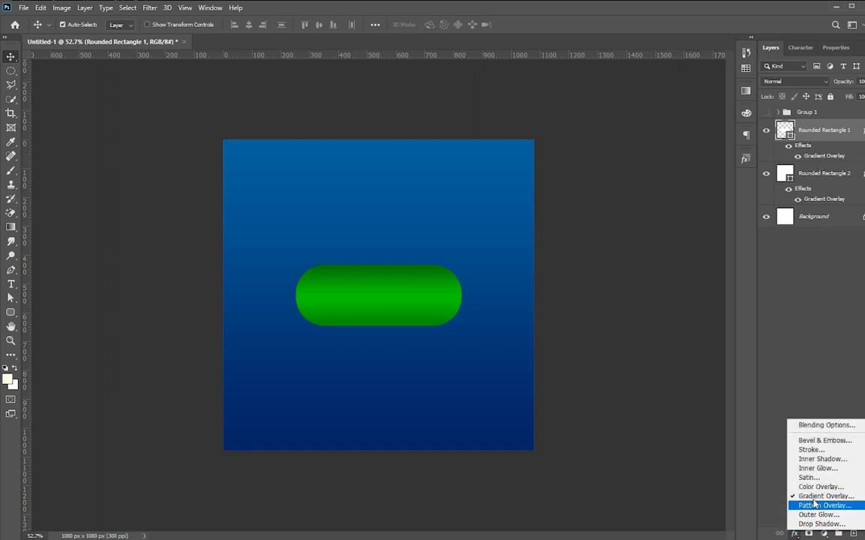
{"action": "left_click", "coordinate": [813, 450]}
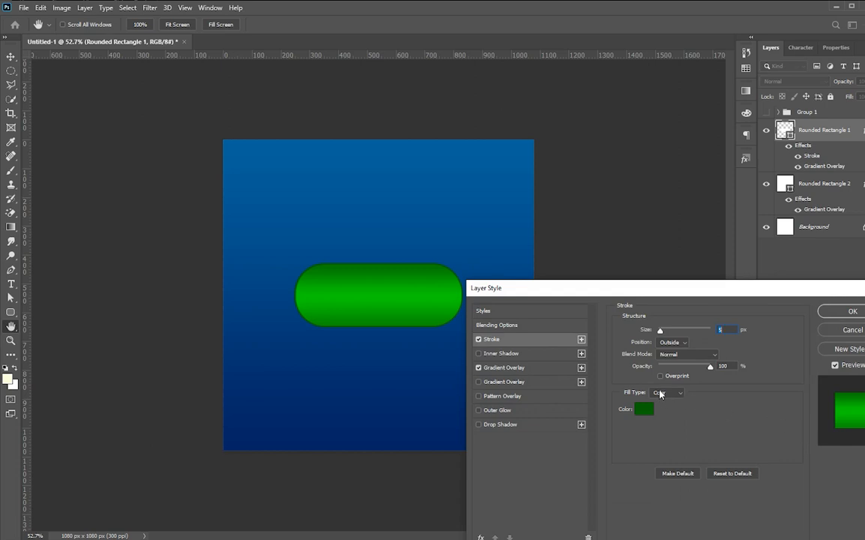
{"action": "scroll", "coordinate": [726, 331], "scroll_direction": "up", "scroll_amount": 4}
{"action": "scroll", "coordinate": [727, 331], "scroll_direction": "up", "scroll_amount": 2}
{"action": "left_click", "coordinate": [667, 392]}
{"action": "left_click", "coordinate": [661, 409]}
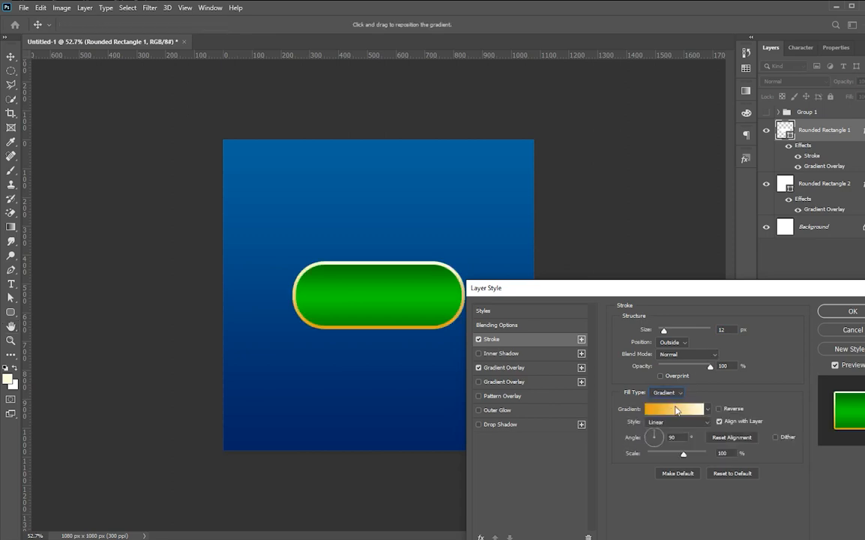
Edit the stroke gradient, keeping its 0% colour stop orange and setting the 100% stop to pale yellow fffcd0
{"action": "left_click", "coordinate": [677, 410]}
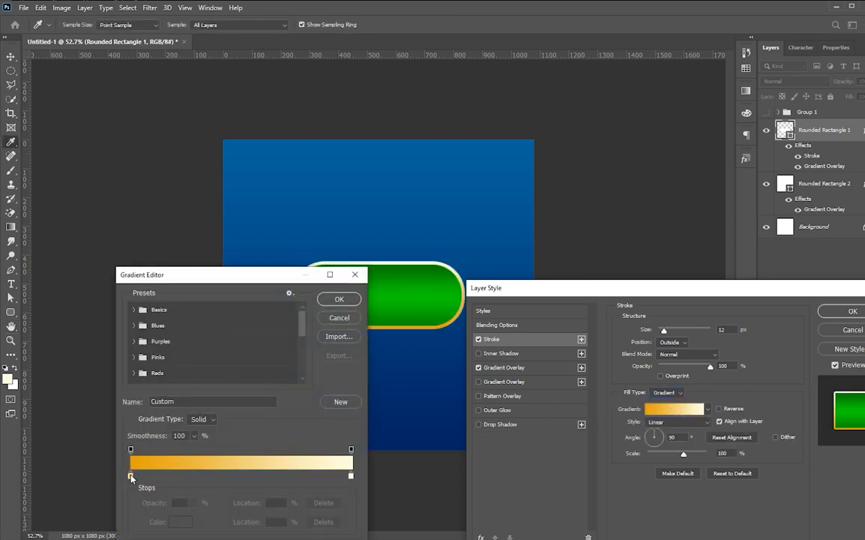
{"action": "double_click", "coordinate": [131, 476]}
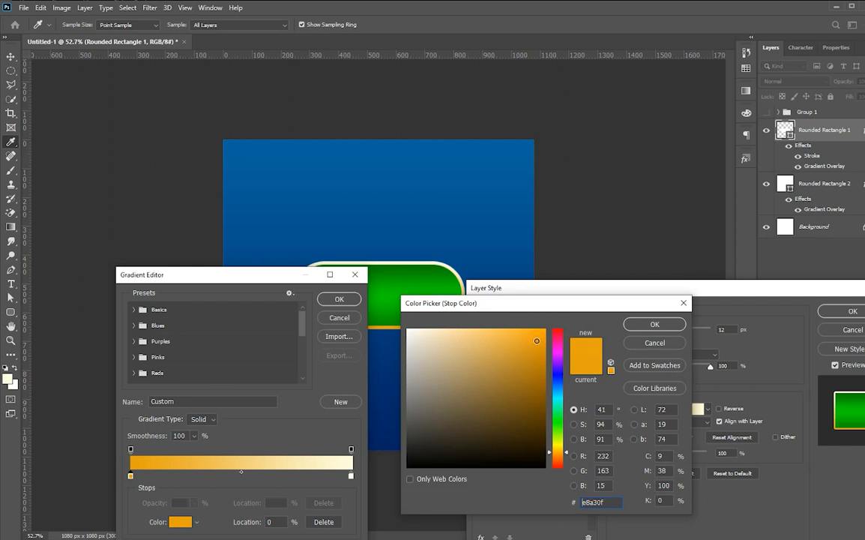
{"action": "left_click", "coordinate": [654, 324]}
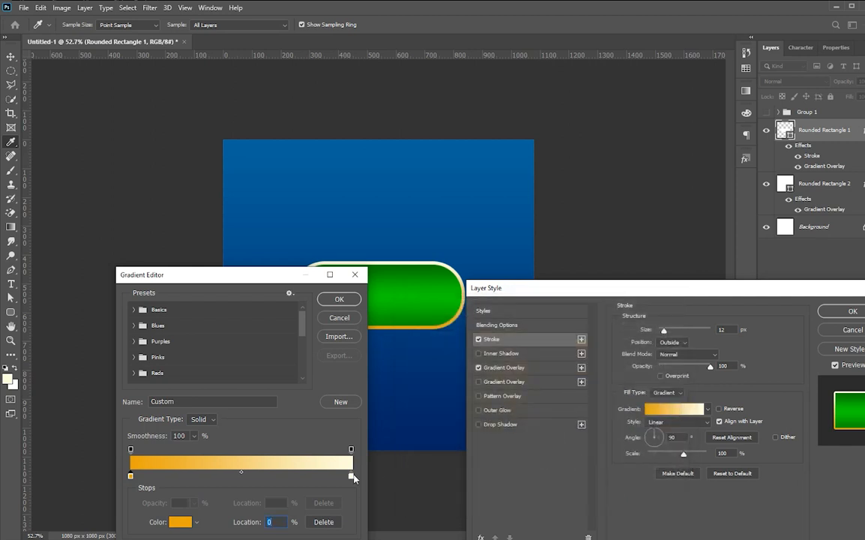
{"action": "double_click", "coordinate": [351, 476]}
{"action": "mouse_move", "coordinate": [423, 329]}
{"action": "left_mouse_down"}
{"action": "mouse_move", "coordinate": [460, 329]}
{"action": "mouse_move", "coordinate": [431, 329]}
{"action": "left_mouse_up"}
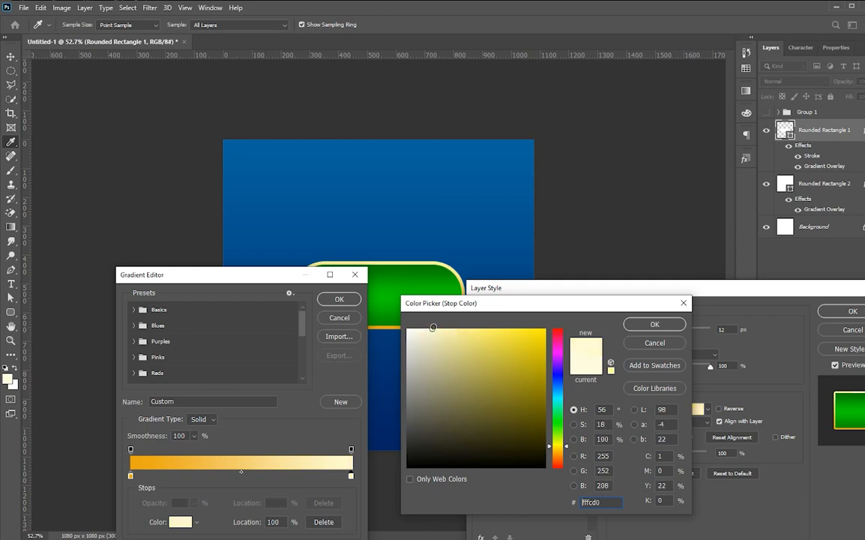
{"action": "left_click", "coordinate": [637, 324]}
{"action": "left_click", "coordinate": [350, 298]}
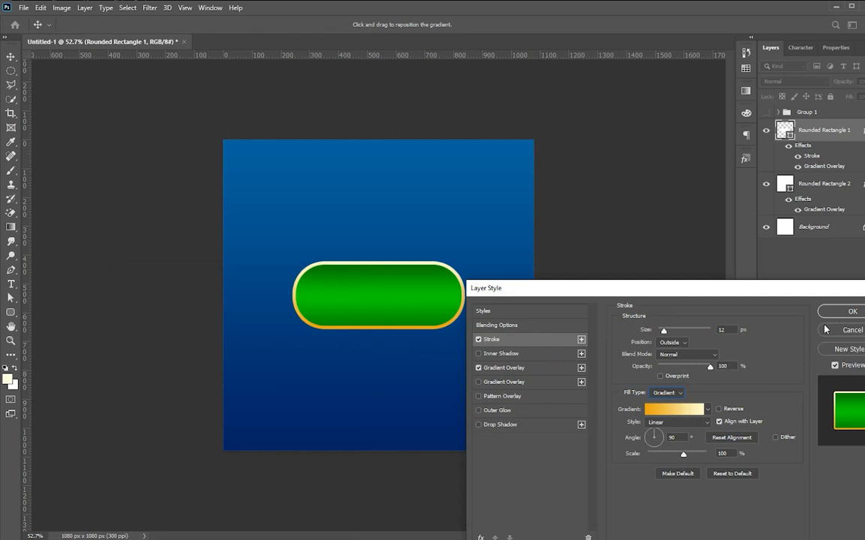
Try a 10 px stroke size, return it to 12 px and apply the layer style
{"action": "key", "text": "Down"}
{"action": "key", "text": "Down"}
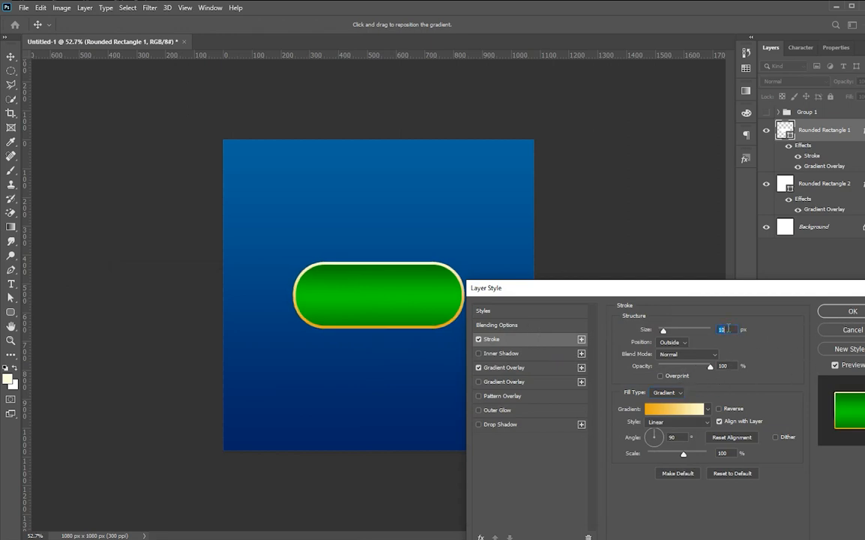
{"action": "key", "text": "Up"}
{"action": "key", "text": "Up"}
{"action": "key", "text": "Up"}
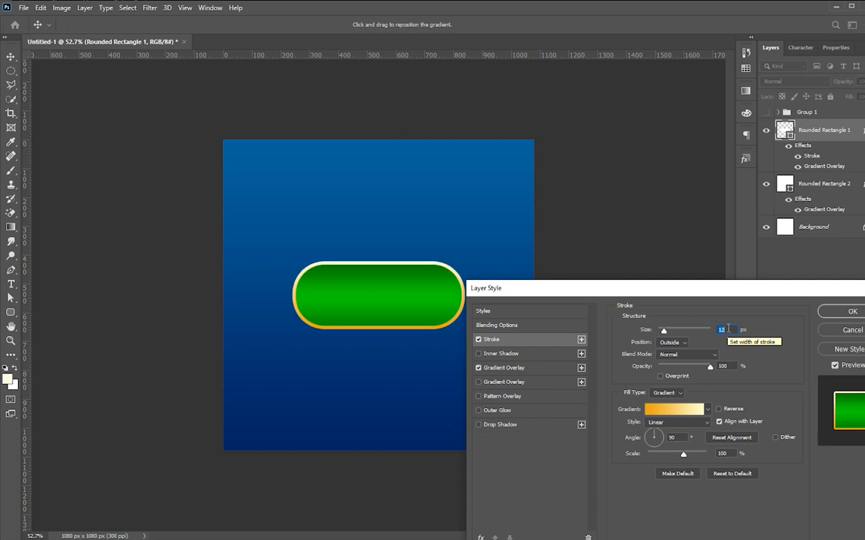
{"action": "left_click", "coordinate": [852, 311]}
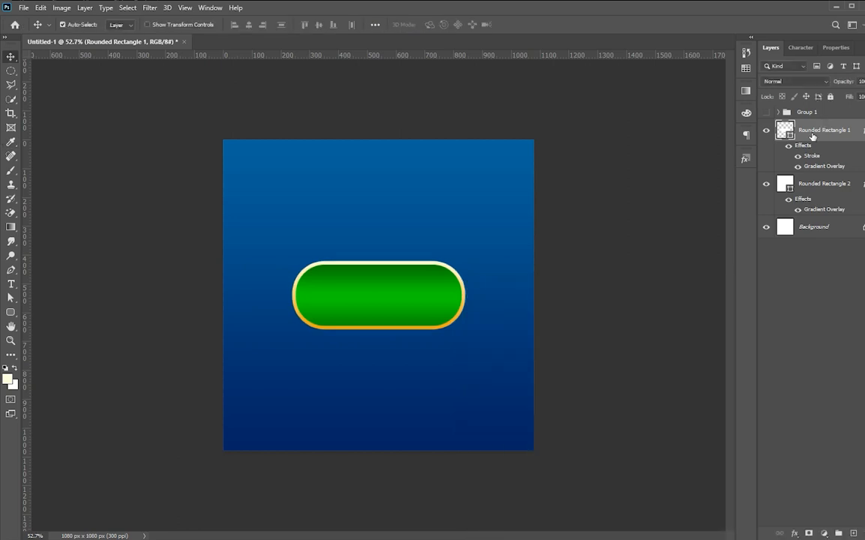
Add an inner shadow to the green pill with 50% opacity and a distance of 5 px
{"action": "left_click", "coordinate": [796, 528]}
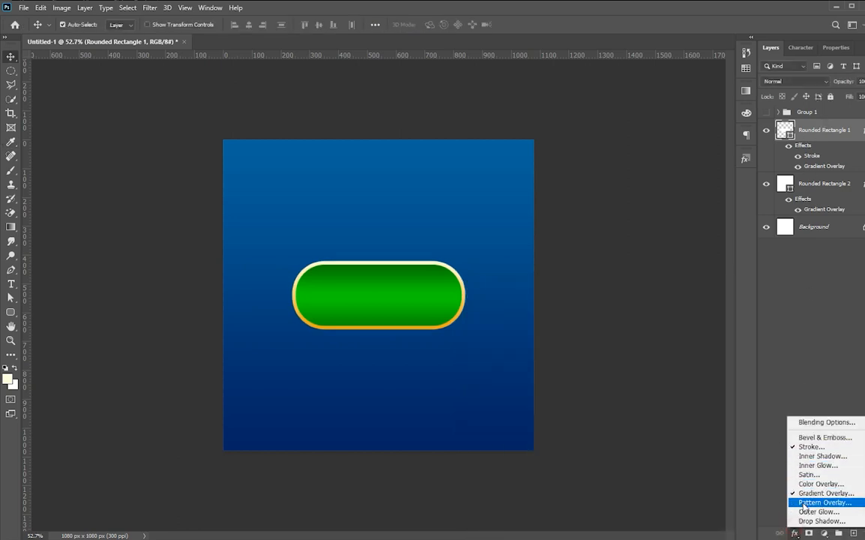
{"action": "left_click", "coordinate": [808, 456]}
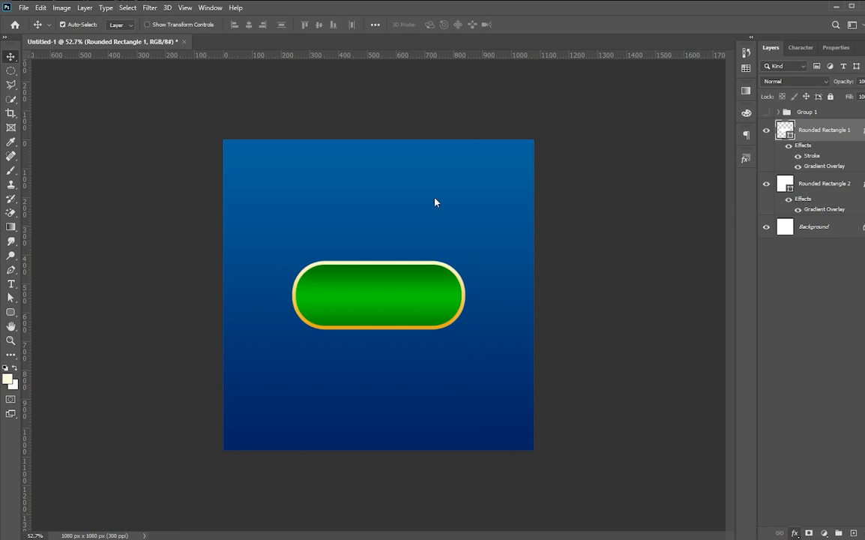
{"action": "left_click_drag", "start_coordinate": [686, 347], "coordinate": [688, 347]}
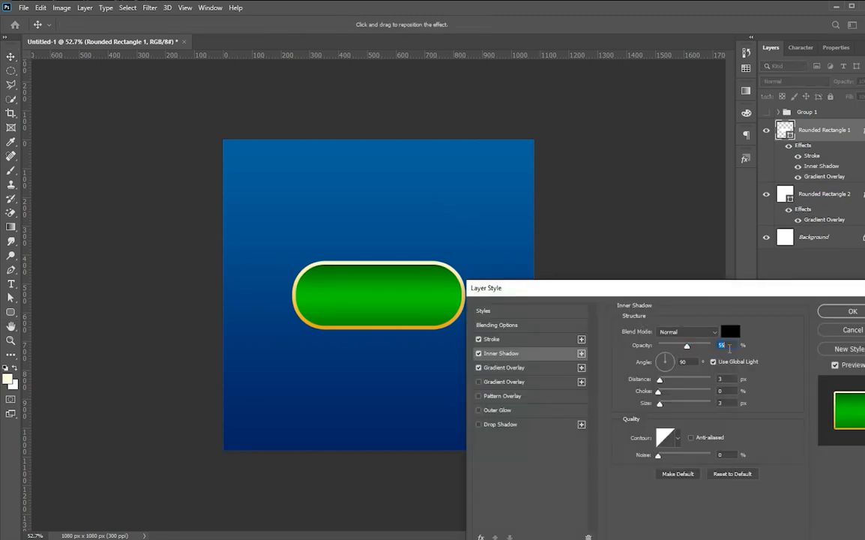
{"action": "type", "text": "50"}
{"action": "left_click", "coordinate": [728, 378]}
{"action": "key", "text": "Up"}
{"action": "key", "text": "Up"}
Set the inner shadow's size to 13 px and its distance to 3 px, applying the layer style
{"action": "left_click", "coordinate": [726, 403]}
{"action": "key", "text": "Up"}
{"action": "key", "text": "Up"}
{"action": "key", "text": "Up"}
{"action": "key", "text": "Up"}
{"action": "key", "text": "Up"}
{"action": "key", "text": "Up"}
{"action": "key", "text": "Up"}
{"action": "key", "text": "Up"}
{"action": "key", "text": "Up"}
{"action": "key", "text": "Up"}
{"action": "key", "text": "Down"}
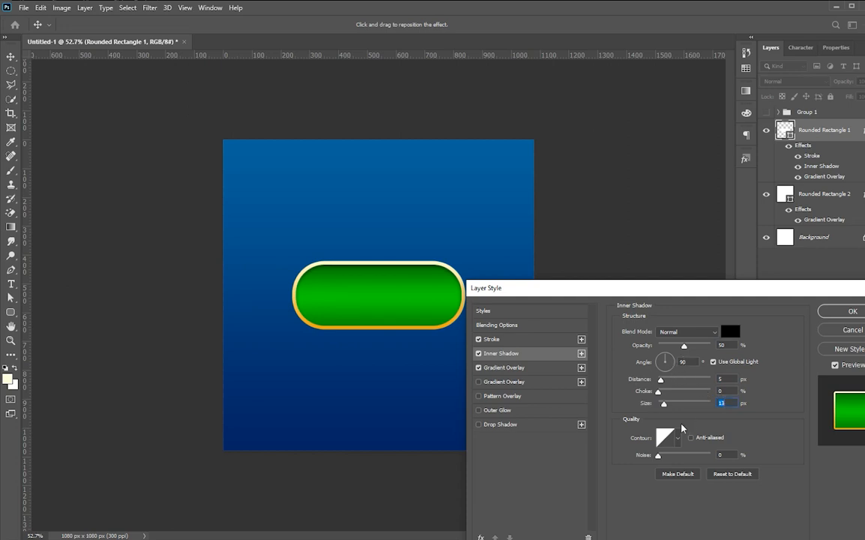
{"action": "left_click_drag", "start_coordinate": [662, 380], "coordinate": [660, 381]}
{"action": "left_click", "coordinate": [852, 311]}
Change the pill's inner shadow angle to -90° and its distance to 8 px, applying the layer style
{"action": "scroll", "coordinate": [355, 322], "scroll_direction": "down", "scroll_amount": 1}
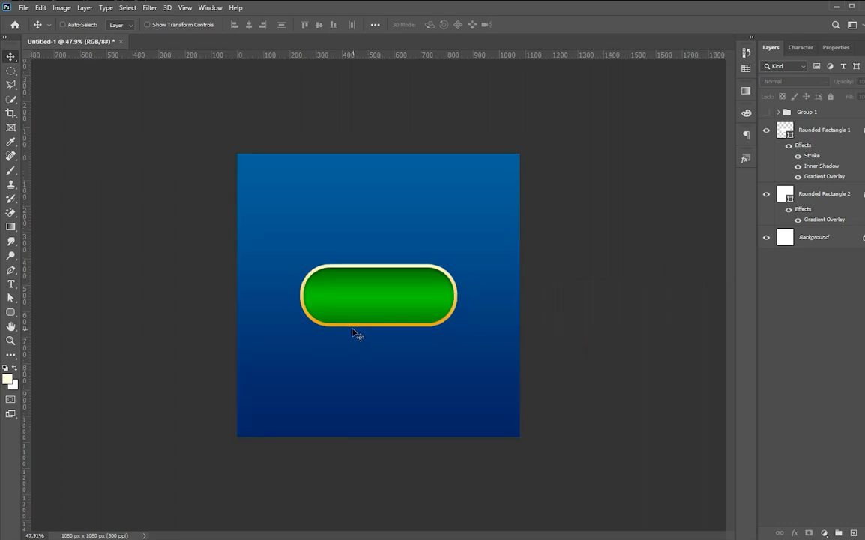
{"action": "scroll", "coordinate": [356, 330], "scroll_direction": "up", "scroll_amount": 2}
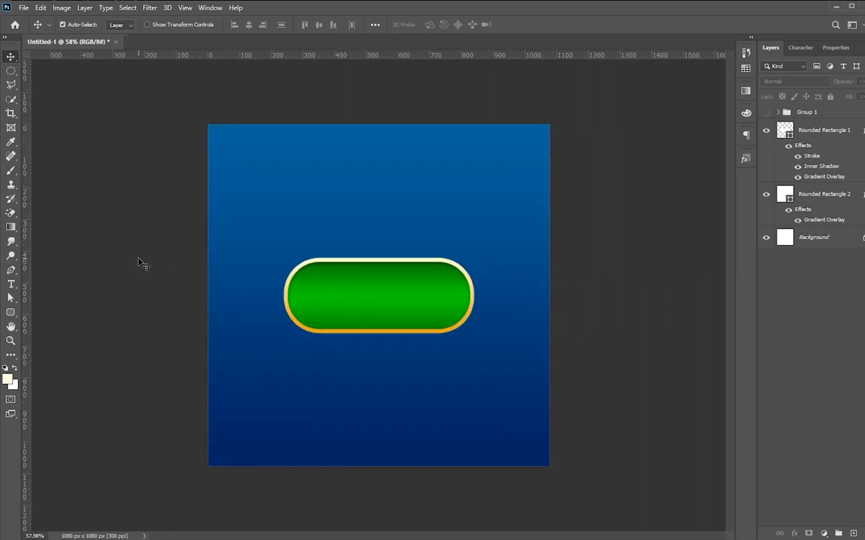
{"action": "left_click", "coordinate": [808, 133]}
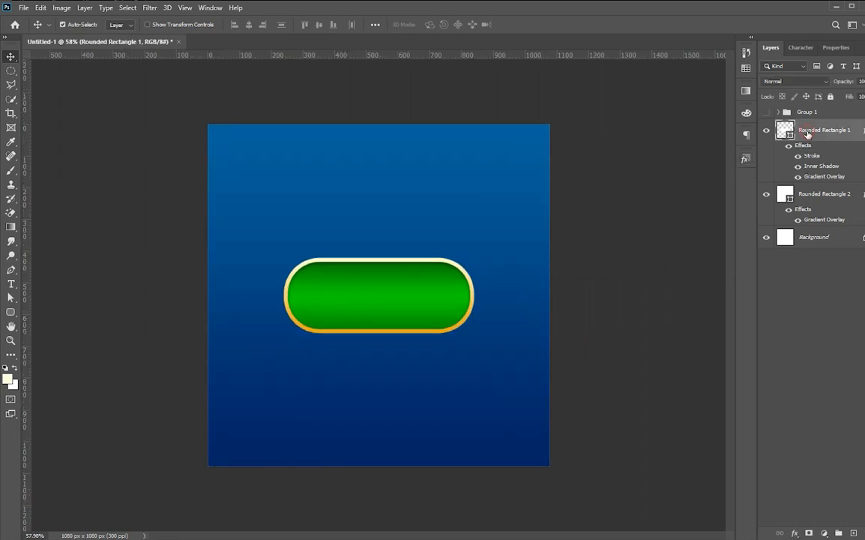
{"action": "left_click", "coordinate": [795, 533]}
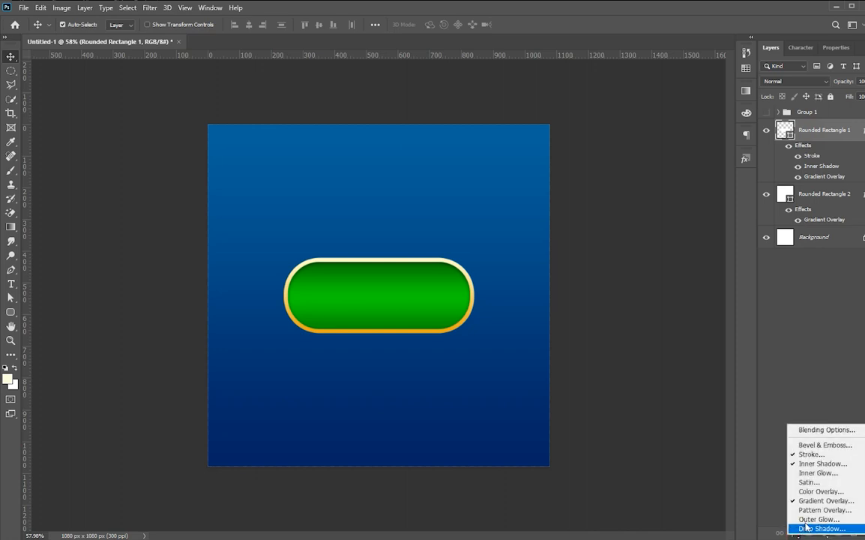
{"action": "left_click", "coordinate": [823, 466]}
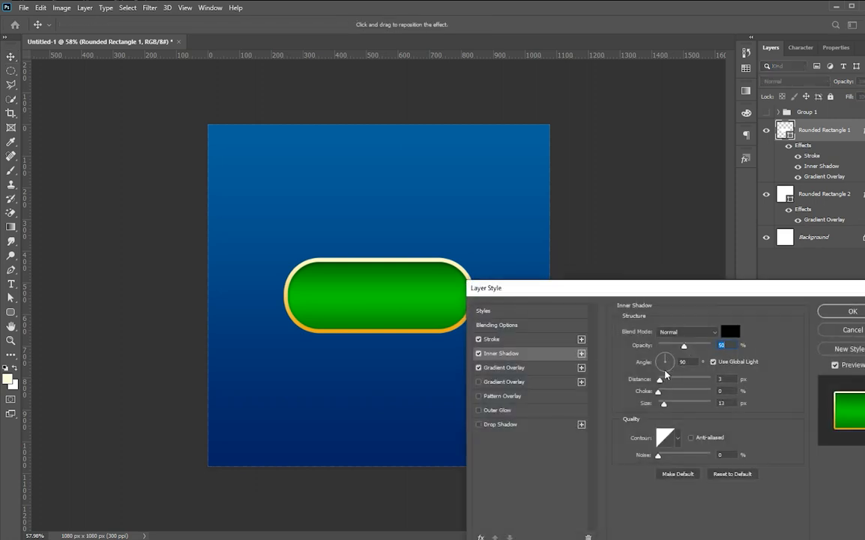
{"action": "left_click", "coordinate": [682, 362]}
{"action": "type", "text": "-"}
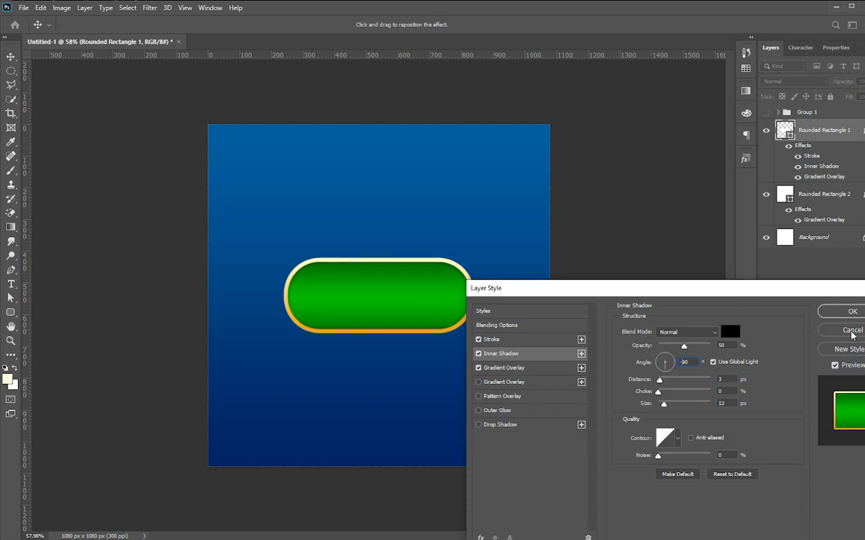
{"action": "key", "text": "Up"}
{"action": "key", "text": "Up"}
{"action": "key", "text": "Up"}
{"action": "key", "text": "Up"}
{"action": "key", "text": "Up"}
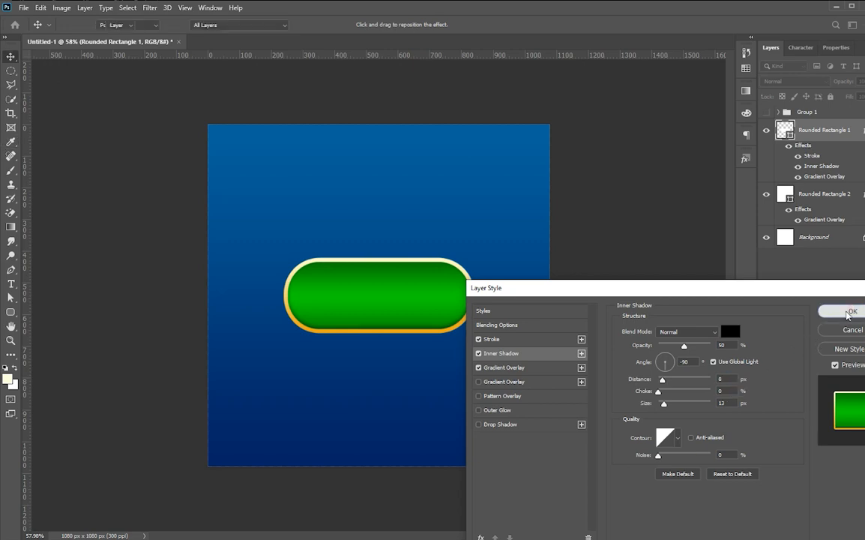
{"action": "left_click", "coordinate": [852, 312]}
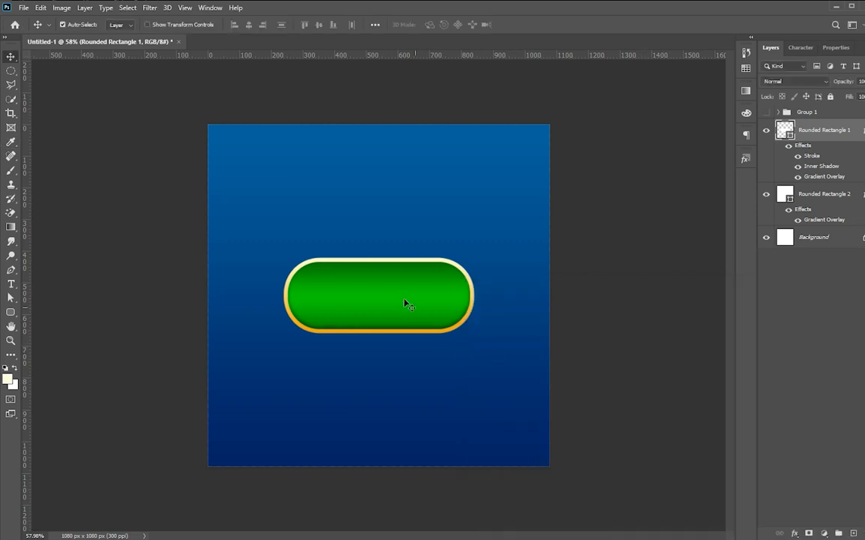
Draw a thin white highlight ellipse of 50 × 10 px near the pill's upper-left edge
{"action": "left_click", "coordinate": [135, 213]}
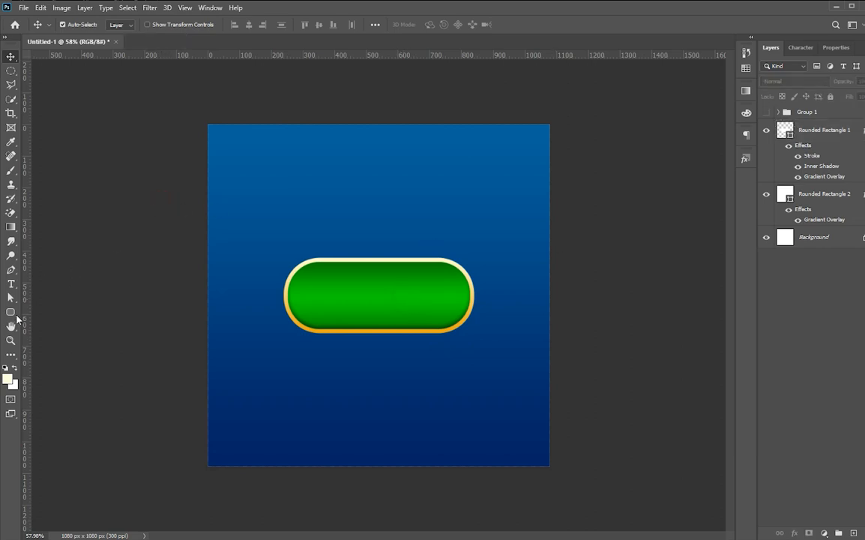
{"action": "left_click", "coordinate": [10, 312]}
{"action": "right_click", "coordinate": [10, 312]}
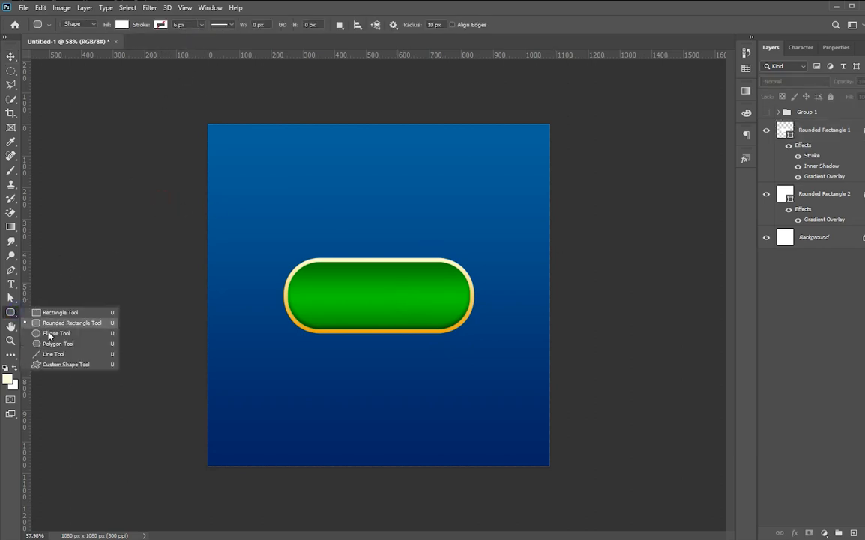
{"action": "left_click", "coordinate": [45, 303]}
{"action": "scroll", "coordinate": [340, 297], "scroll_direction": "up", "scroll_amount": 3}
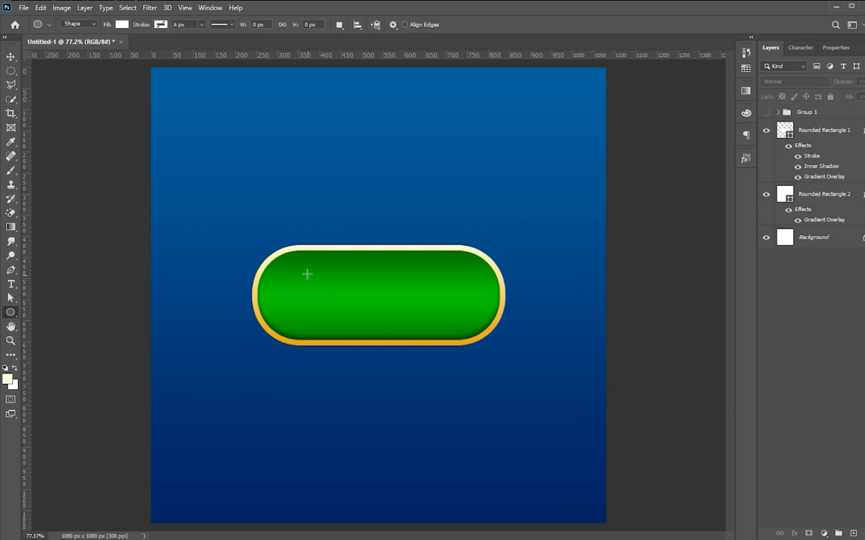
{"action": "left_click_drag", "start_coordinate": [302, 259], "coordinate": [330, 266]}
{"action": "key", "text": "v"}
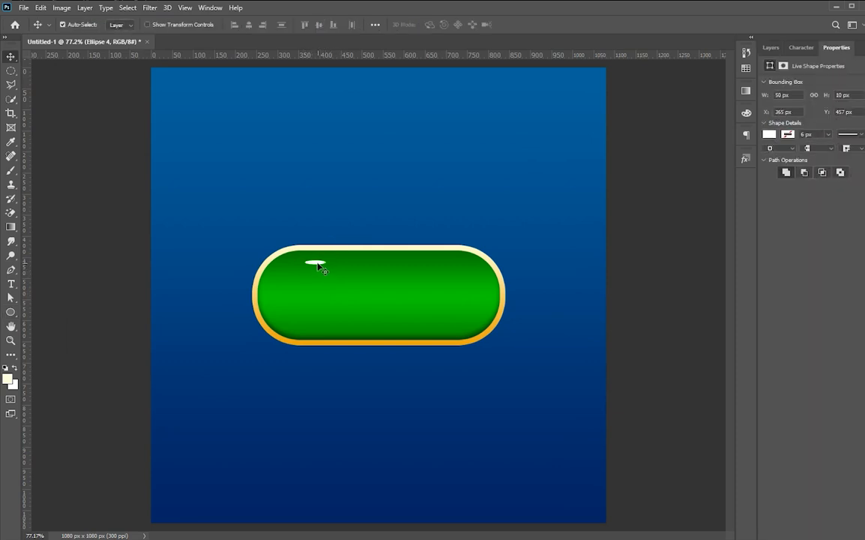
Duplicate the highlight ellipse to its left and scale the copy down to about 37 × 7 px
{"action": "left_click_drag", "start_coordinate": [318, 266], "coordinate": [291, 269]}
{"action": "key", "text": "ctrl+t"}
{"action": "left_click_drag", "start_coordinate": [273, 263], "coordinate": [278, 266]}
{"action": "key", "text": "Return"}
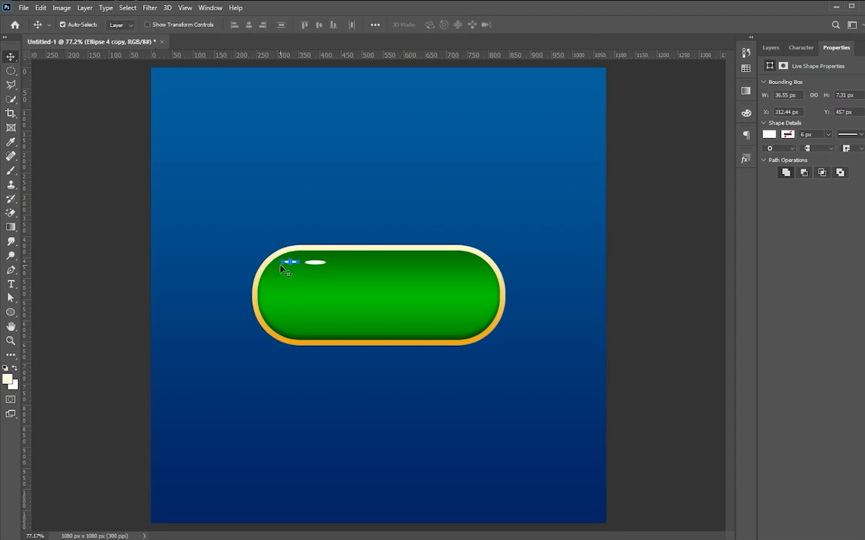
{"action": "left_click", "coordinate": [334, 211]}
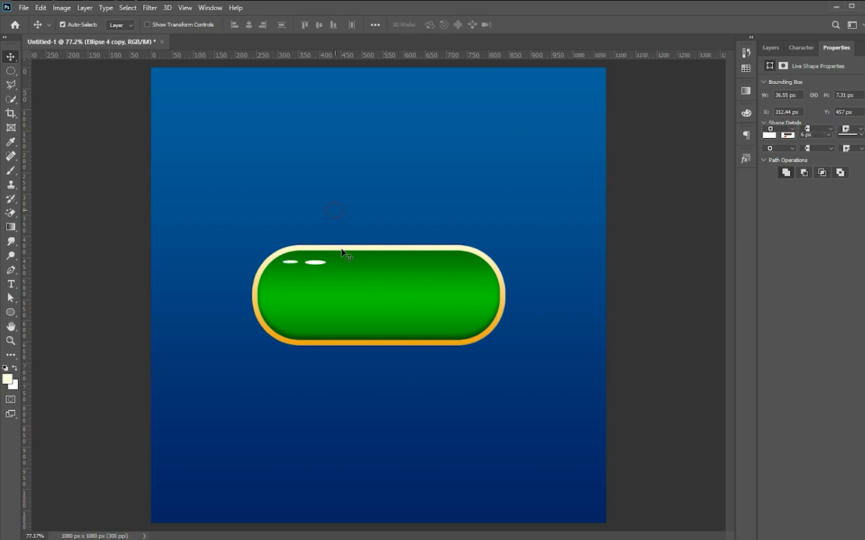
Reposition the highlights, placing the small ellipse at about X 330, Y 459 px and the larger at X 377, Y 457 px
{"action": "left_click", "coordinate": [292, 263]}
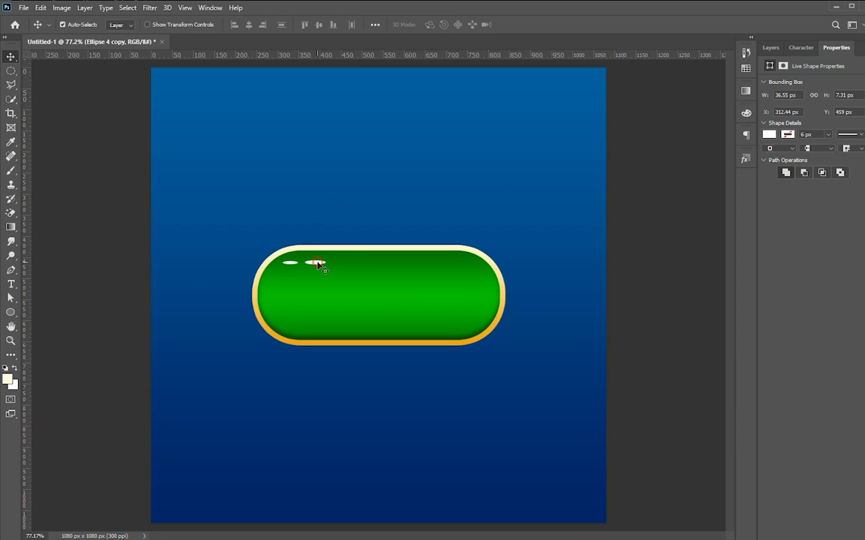
{"action": "left_click", "coordinate": [318, 263], "text": "shift"}
{"action": "key", "text": "shift+Right"}
{"action": "key", "text": "shift+Right"}
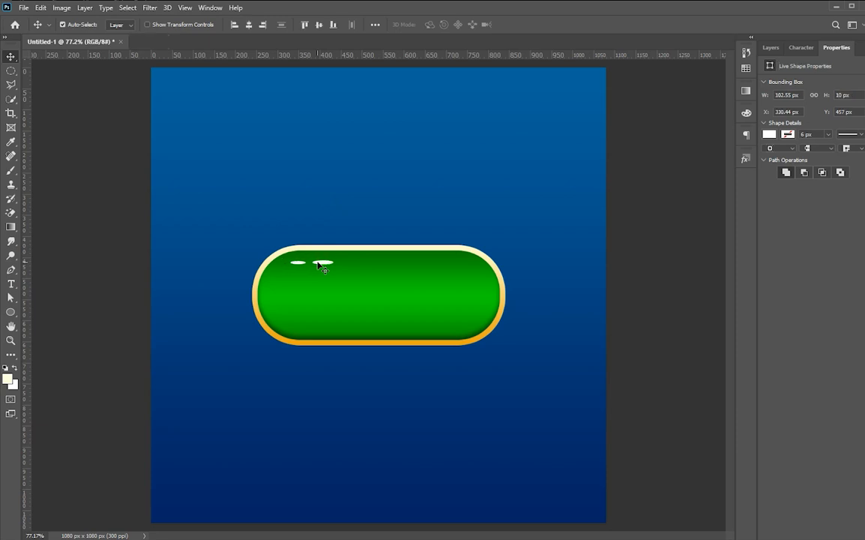
{"action": "left_click", "coordinate": [350, 213]}
{"action": "left_click", "coordinate": [325, 265]}
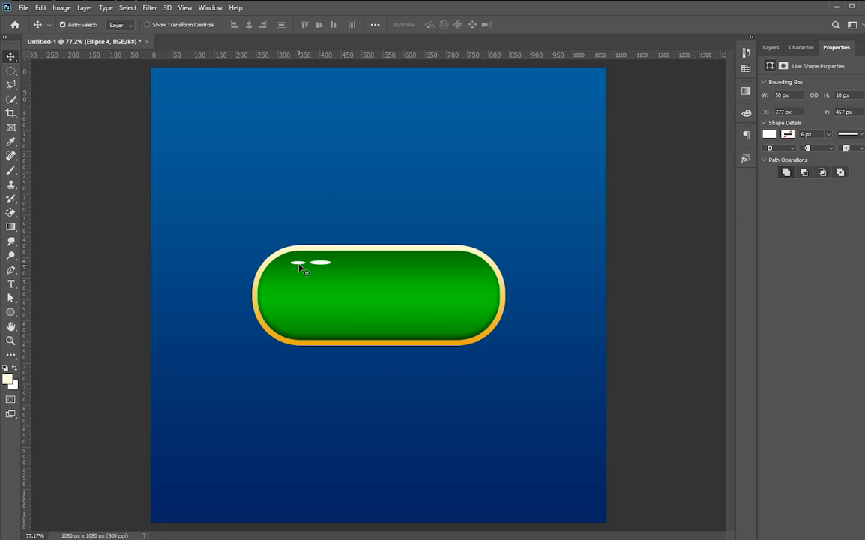
Duplicate both highlight ellipses together and place the copies near the pill's lower-right edge
{"action": "left_click", "coordinate": [327, 264], "text": "shift"}
{"action": "left_click_drag", "start_coordinate": [326, 265], "coordinate": [453, 331]}
{"action": "left_click", "coordinate": [647, 286]}
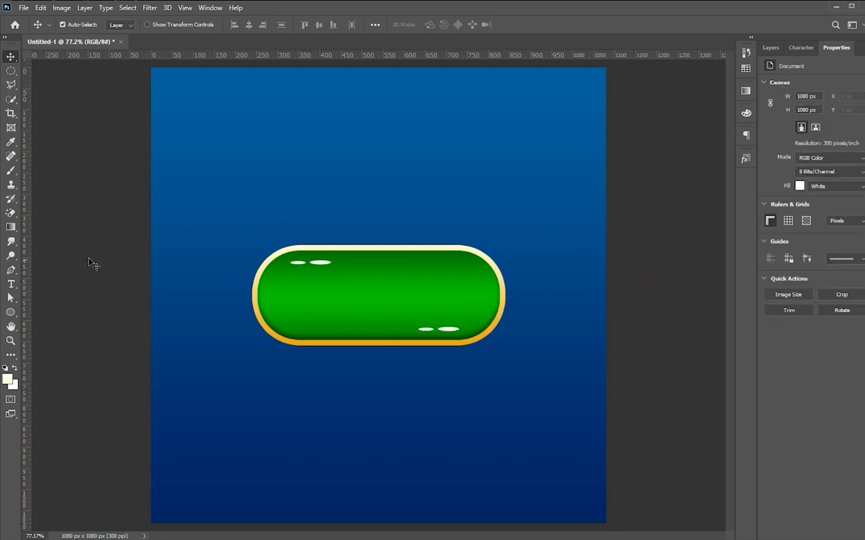
Add the centre-aligned white text "Start" in the Astera font on the green pill
{"action": "left_click", "coordinate": [11, 284]}
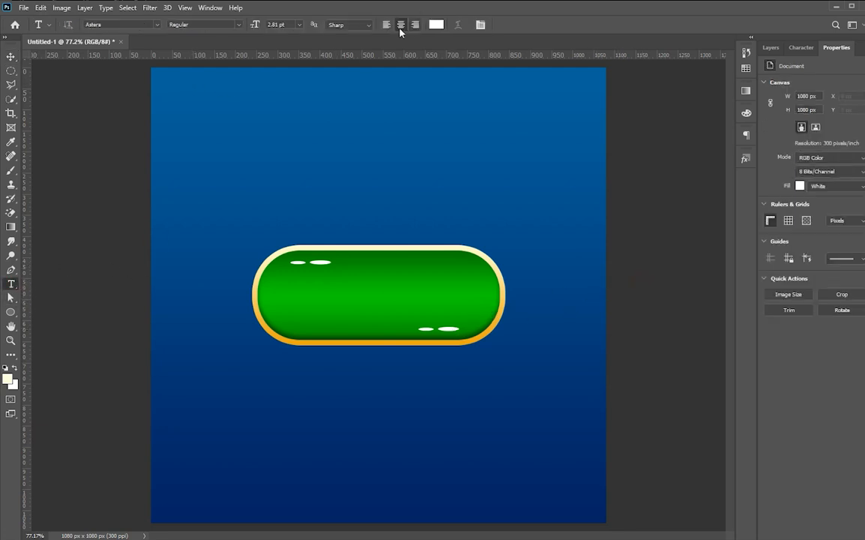
{"action": "left_click", "coordinate": [366, 286]}
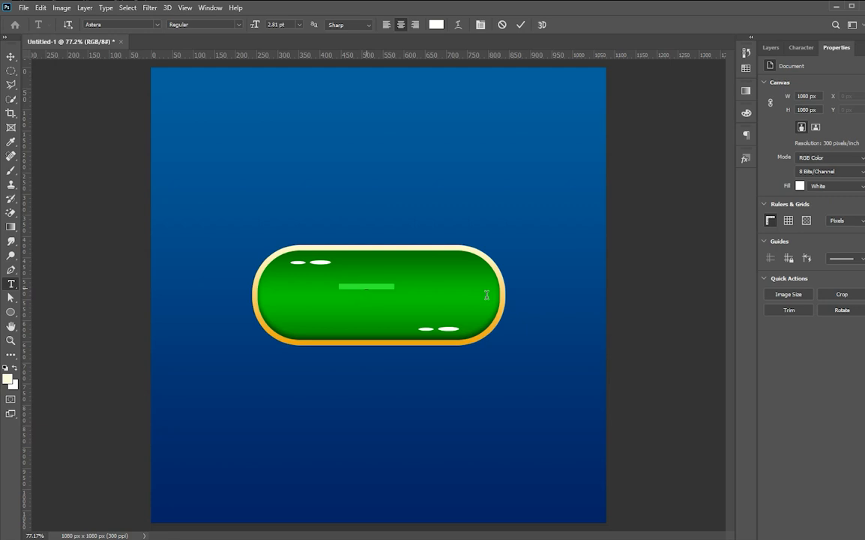
{"action": "type", "text": "Start"}
{"action": "key", "text": "ctrl+Return"}
{"action": "left_click", "coordinate": [801, 47]}
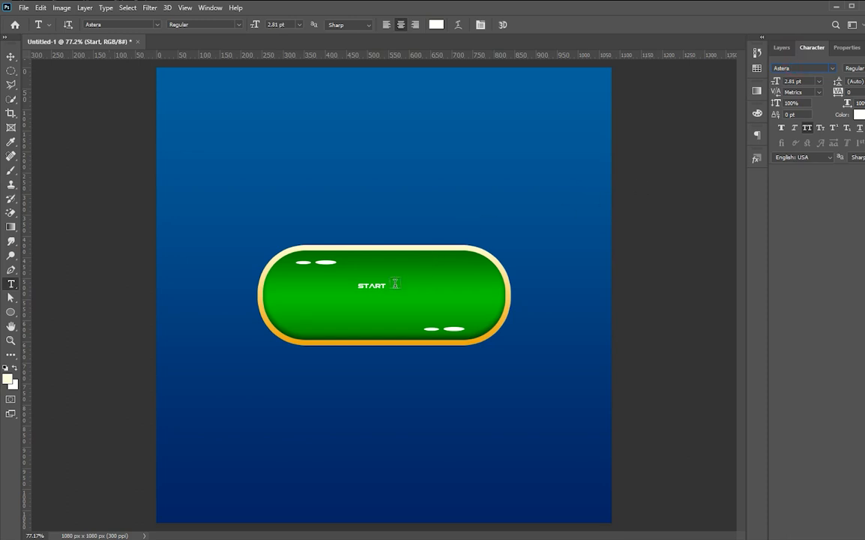
Scale the pill's text up proportionally to about 561%, giving a size of 15.76 pt
{"action": "key", "text": "v"}
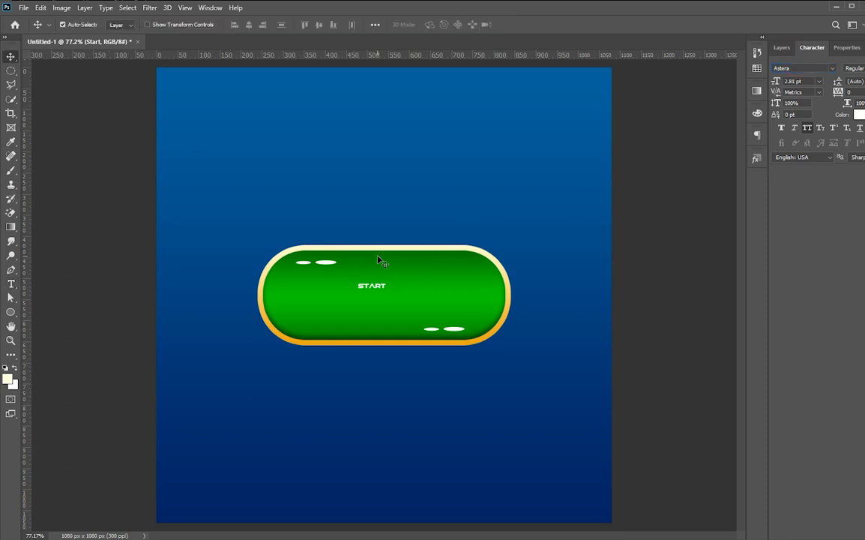
{"action": "key", "text": "ctrl+t"}
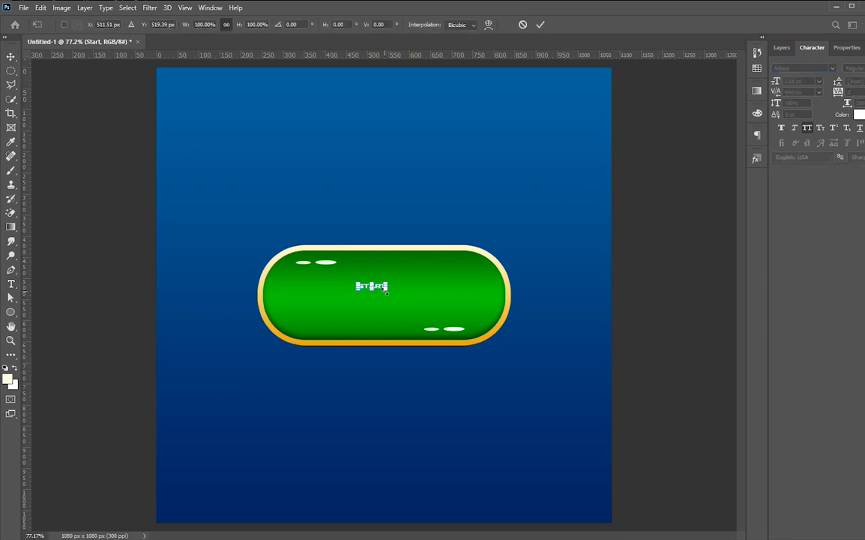
{"action": "left_click_drag", "start_coordinate": [387, 292], "coordinate": [448, 296]}
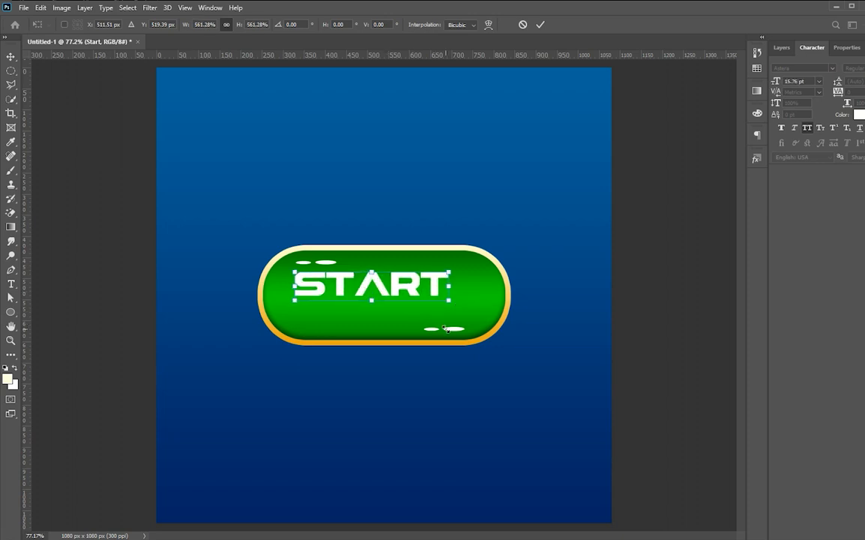
{"action": "key", "text": "Return"}
Centre the text horizontally on the canvas and nudge it down to the pill's vertical middle
{"action": "key", "text": "ctrl+a"}
{"action": "left_click", "coordinate": [249, 27]}
{"action": "key", "text": "ctrl+d"}
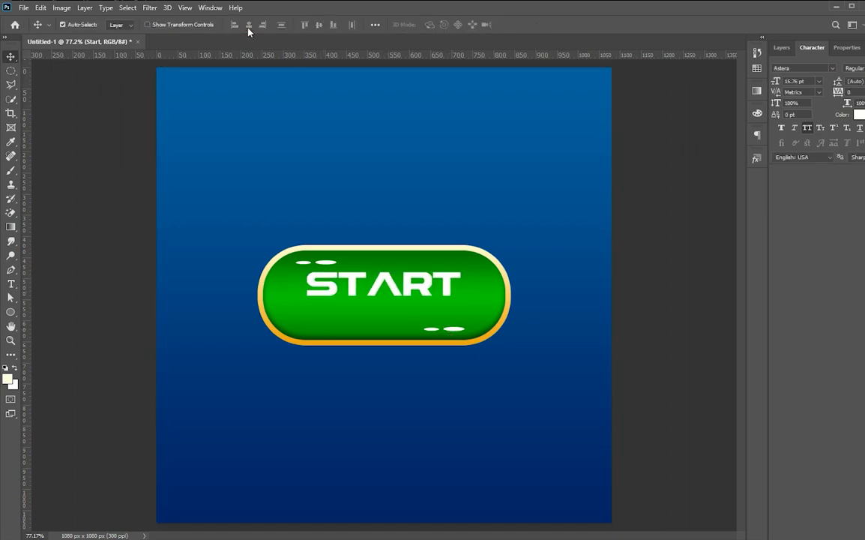
{"action": "key", "text": "shift+Down"}
{"action": "key", "text": "shift+Down"}
{"action": "key", "text": "shift+Down"}
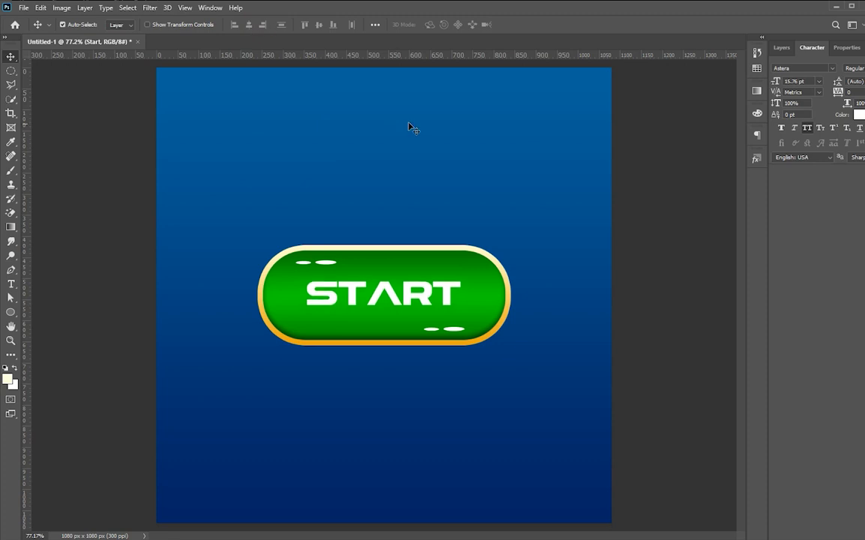
Add an outside stroke of 7 px to the Start text, filled with solid dark green
{"action": "left_click", "coordinate": [783, 47]}
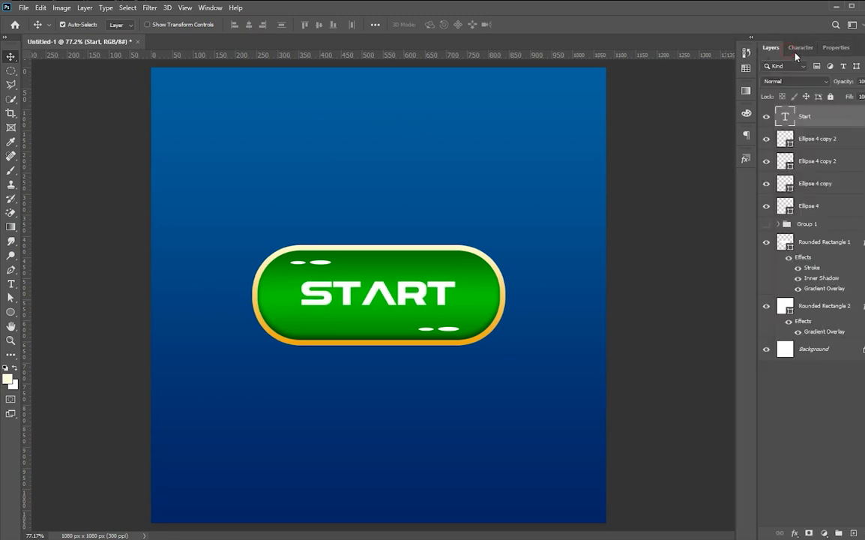
{"action": "left_click", "coordinate": [797, 531]}
{"action": "left_click", "coordinate": [816, 450]}
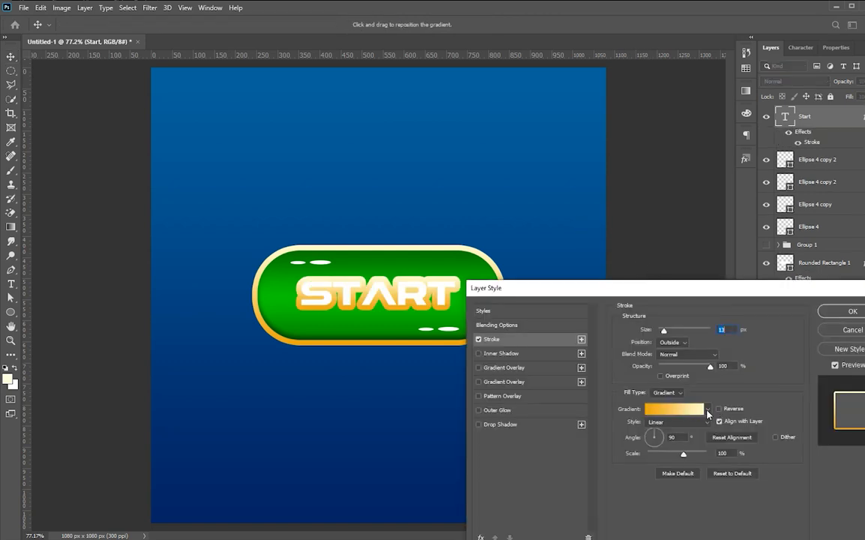
{"action": "left_click", "coordinate": [708, 410]}
{"action": "left_click", "coordinate": [680, 393]}
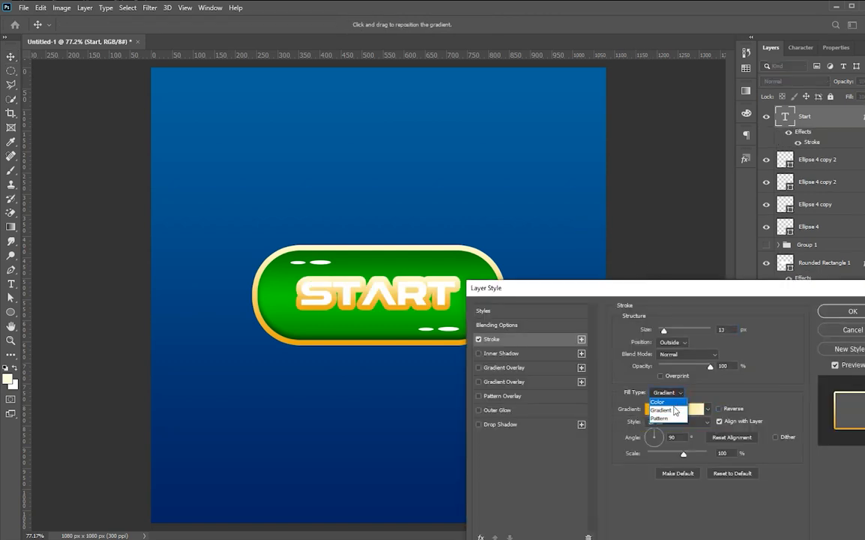
{"action": "left_click", "coordinate": [660, 399]}
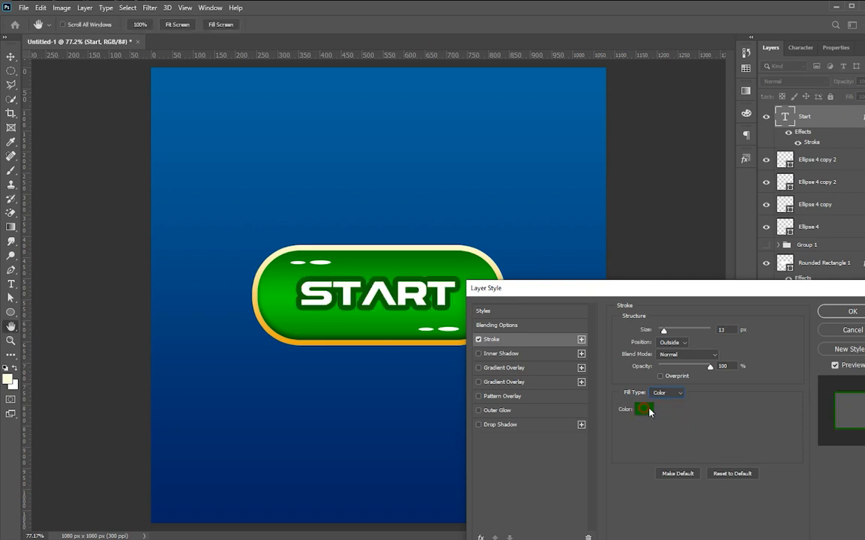
{"action": "left_click", "coordinate": [643, 408]}
{"action": "left_click", "coordinate": [657, 343]}
{"action": "scroll", "coordinate": [726, 330], "scroll_direction": "down", "scroll_amount": 6}
{"action": "scroll", "coordinate": [726, 330], "scroll_direction": "up", "scroll_amount": 1}
{"action": "key", "text": "Return"}
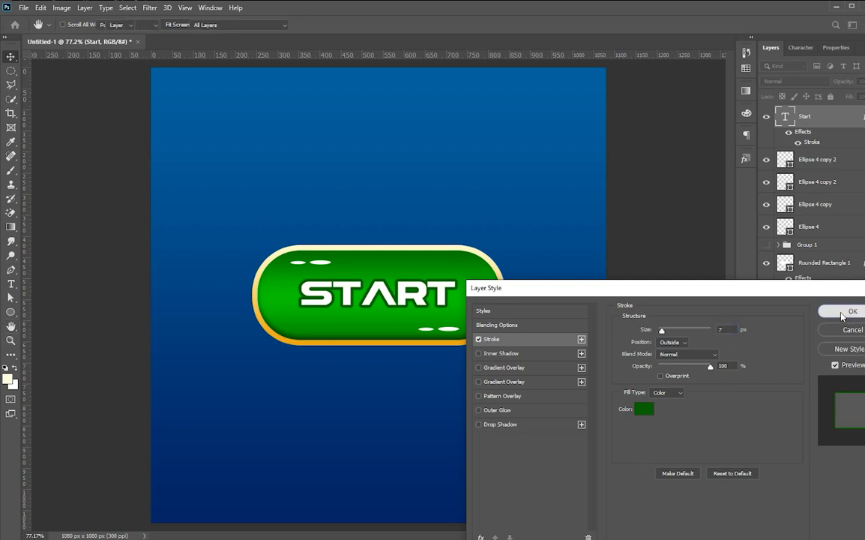
Add a black drop shadow to the Start text with 96% opacity, angle -90°, distance 5 px and size 7 px
{"action": "left_click", "coordinate": [796, 531]}
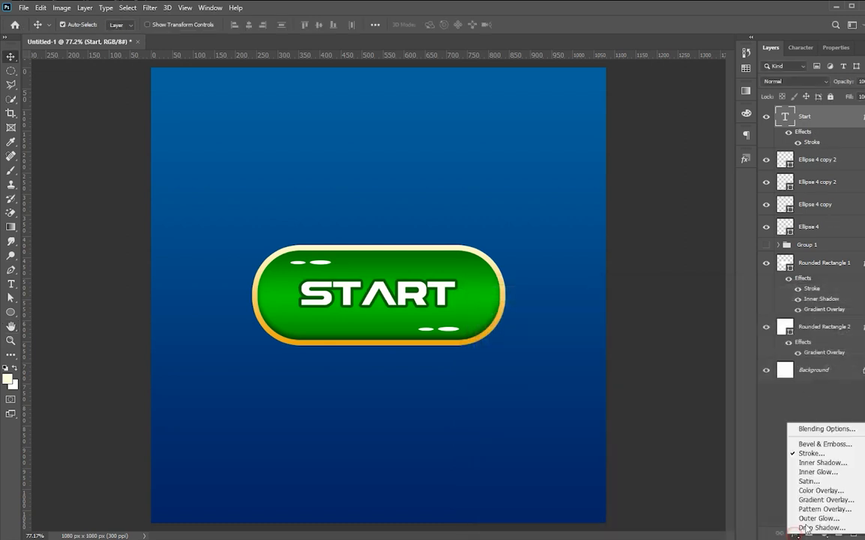
{"action": "left_click", "coordinate": [772, 524]}
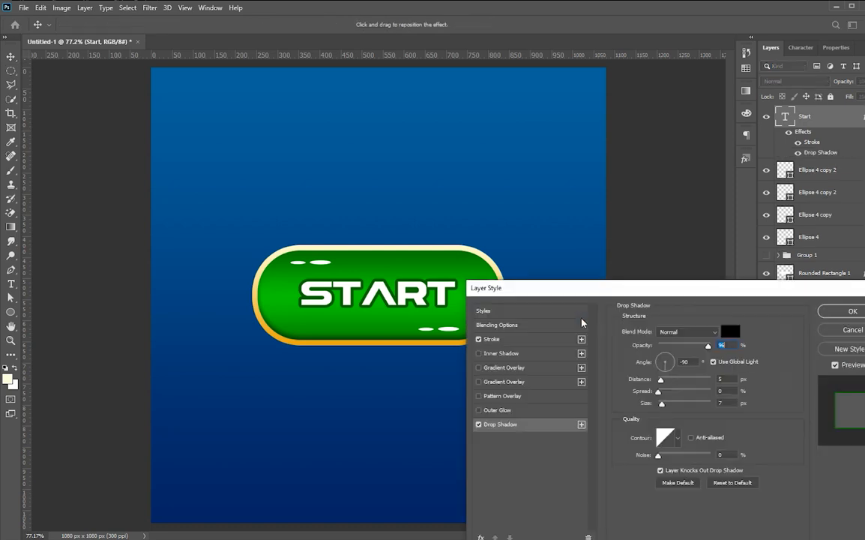
{"action": "left_click", "coordinate": [683, 362]}
{"action": "type", "text": "90"}
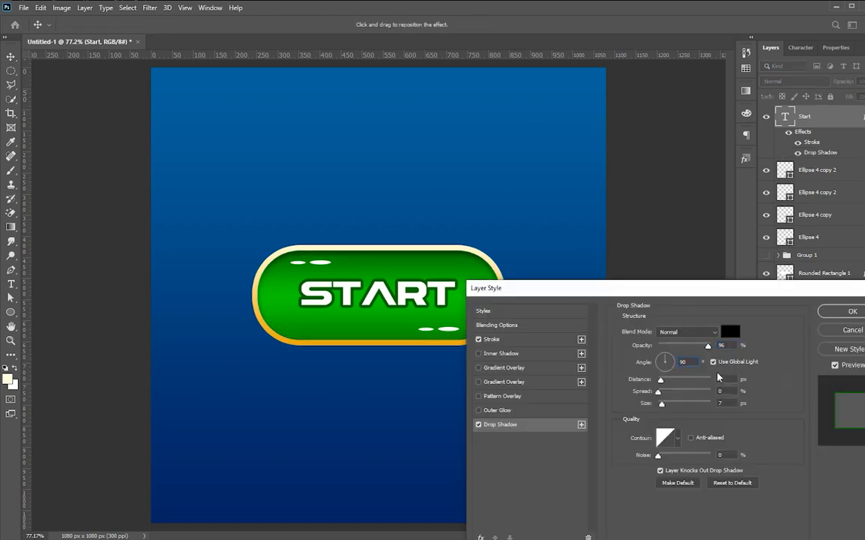
{"action": "type", "text": "-"}
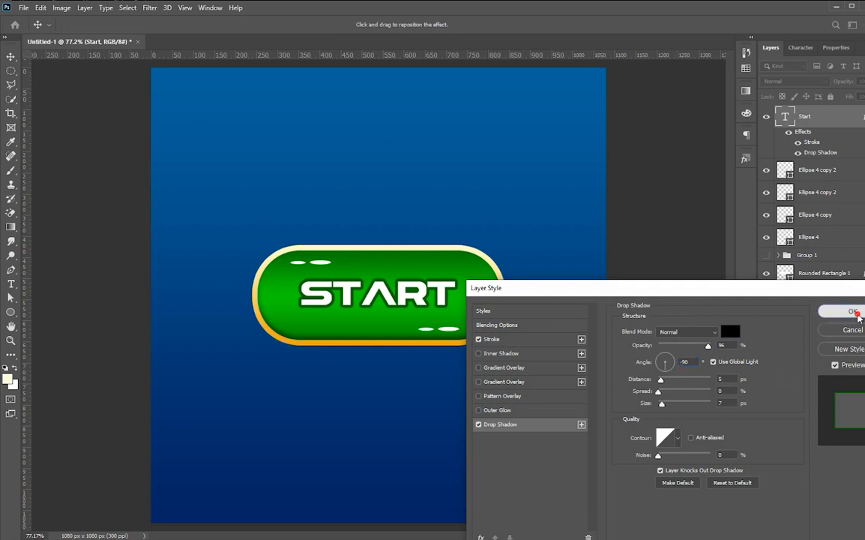
{"action": "left_click", "coordinate": [852, 311]}
{"action": "key", "text": "ctrl+minus"}
{"action": "scroll", "coordinate": [381, 372], "scroll_direction": "up", "scroll_amount": 5}
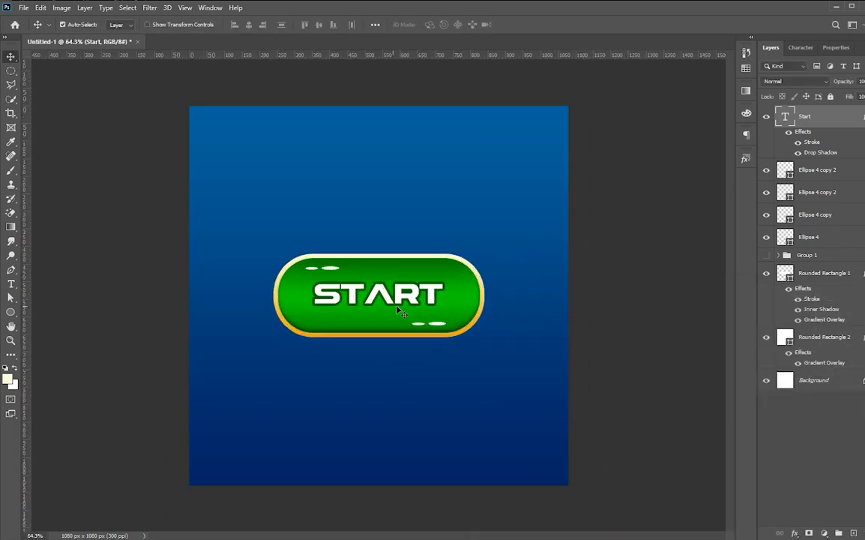
{"action": "scroll", "coordinate": [403, 304], "scroll_direction": "up", "scroll_amount": 2}
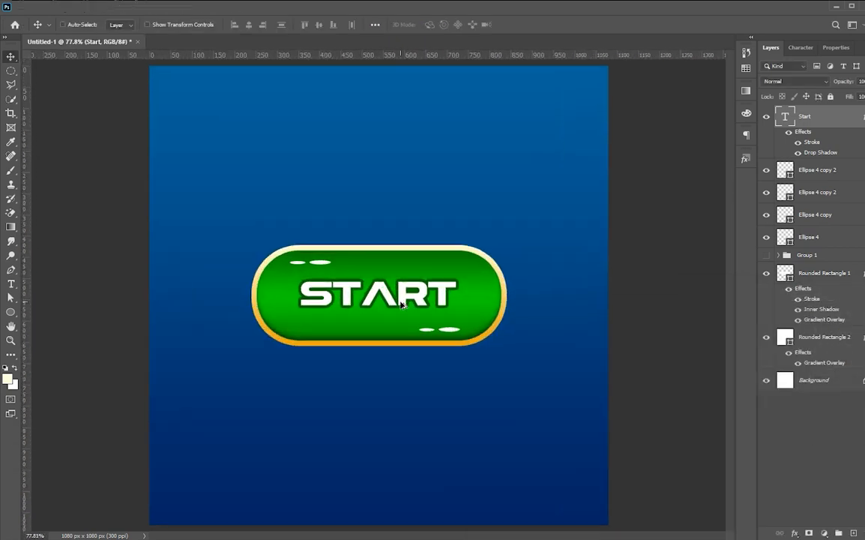
{"action": "left_click", "coordinate": [510, 311]}
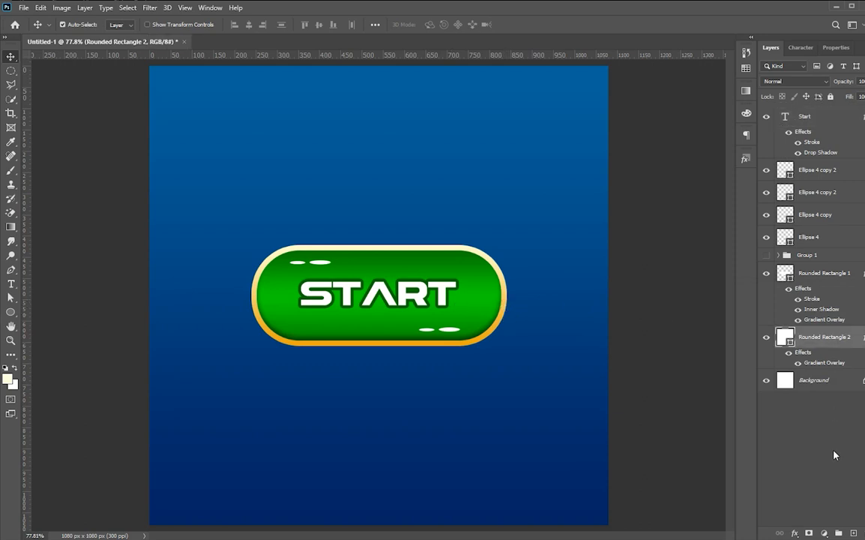
{"action": "left_click", "coordinate": [796, 533]}
{"action": "left_click", "coordinate": [716, 512]}
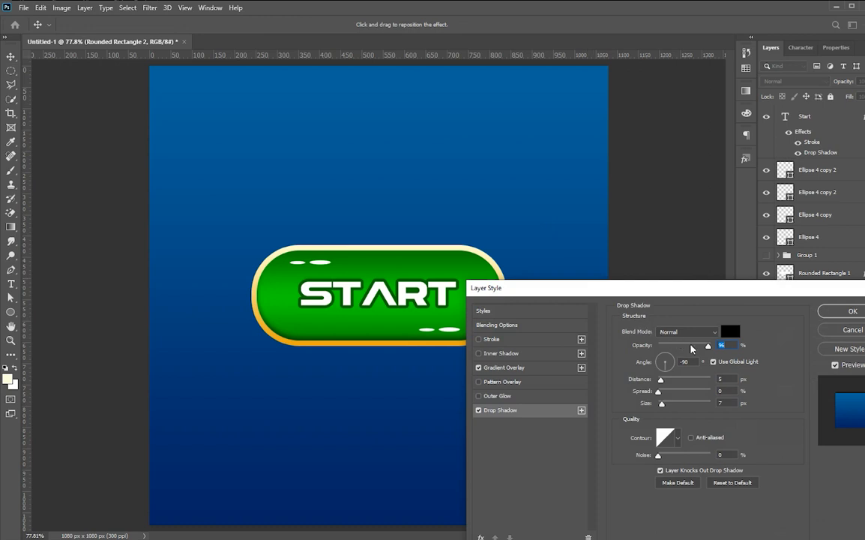
{"action": "mouse_move", "coordinate": [671, 386]}
{"action": "left_mouse_down"}
{"action": "mouse_move", "coordinate": [681, 386]}
{"action": "mouse_move", "coordinate": [672, 387]}
{"action": "left_mouse_up"}
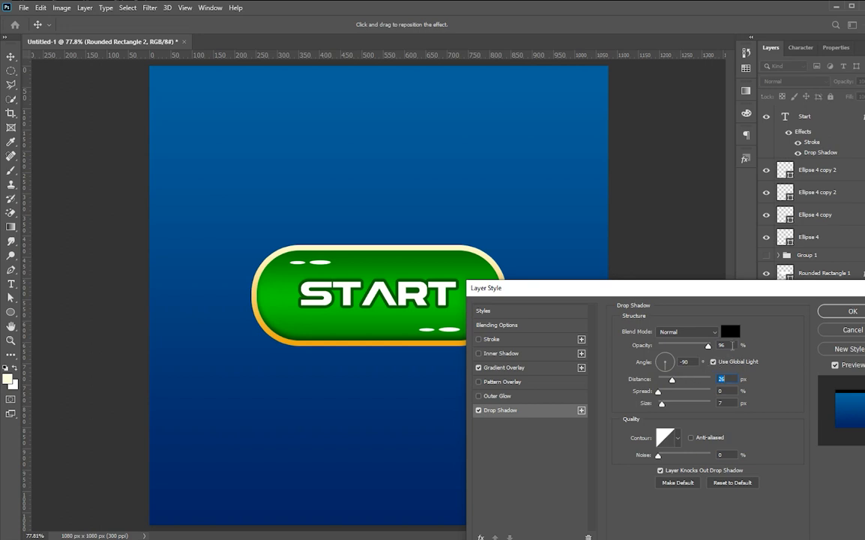
{"action": "key", "text": "Escape"}
{"action": "scroll", "coordinate": [356, 327], "scroll_direction": "down", "scroll_amount": 3}
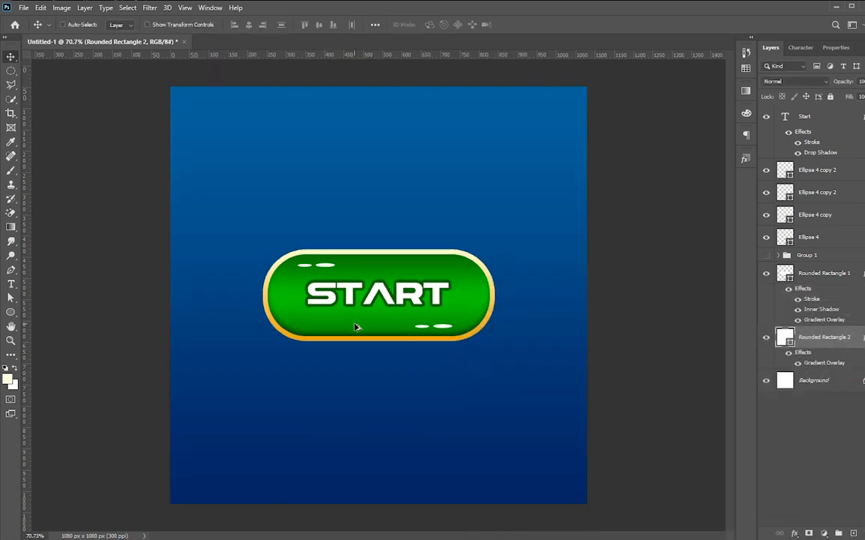
{"action": "scroll", "coordinate": [356, 327], "scroll_direction": "up", "scroll_amount": 1}
{"action": "left_click", "coordinate": [667, 308], "text": "ctrl"}
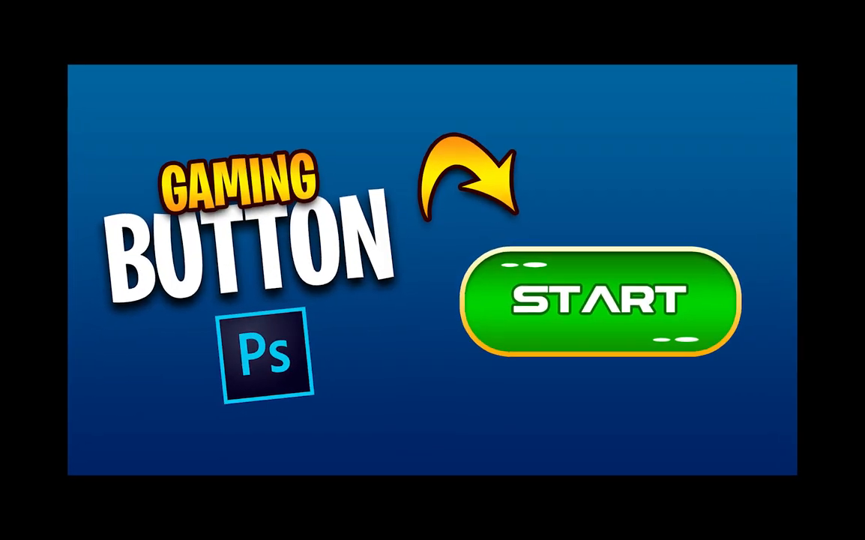